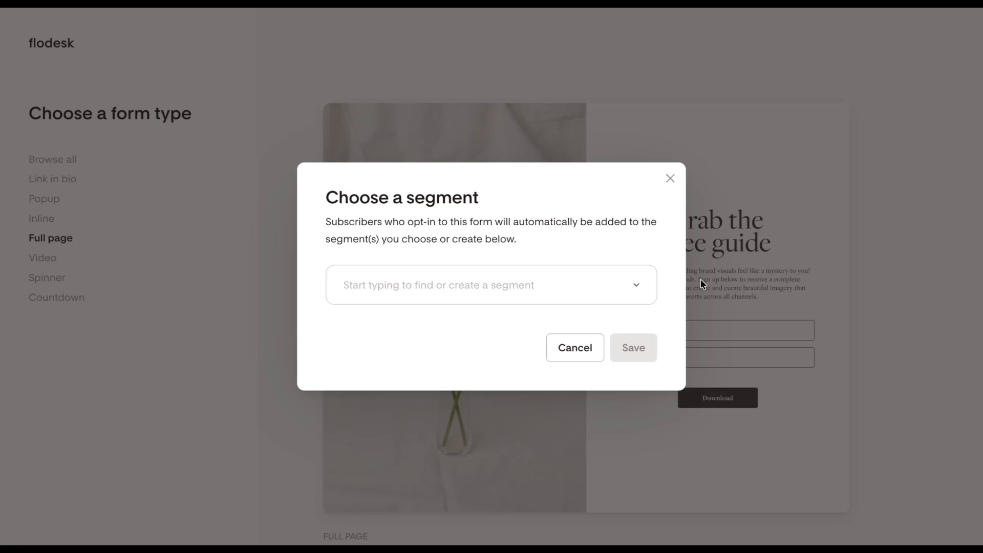
Assign the new form's subscribers to the existing Newsletter segment and save the choice
{"action": "left_click", "coordinate": [597, 278]}
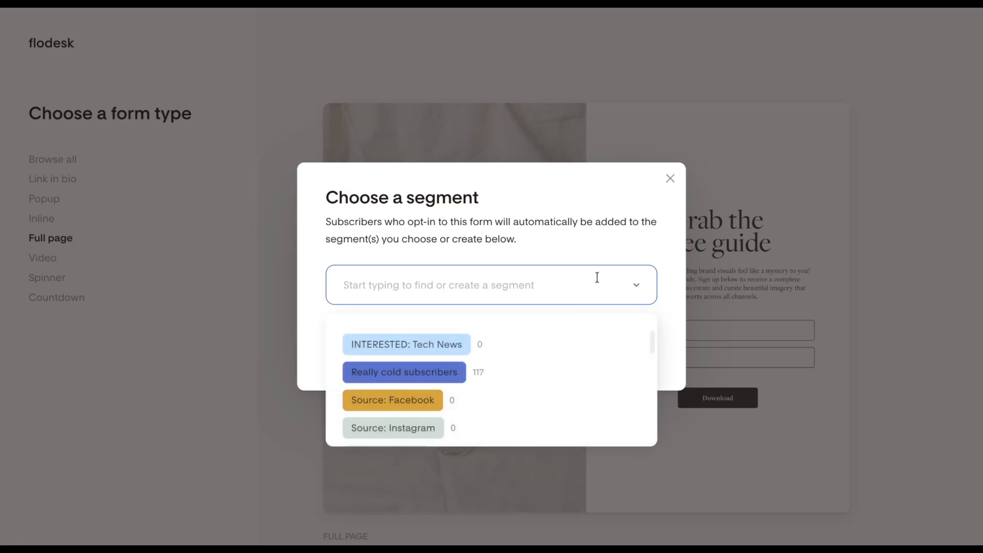
{"action": "type", "text": "new"}
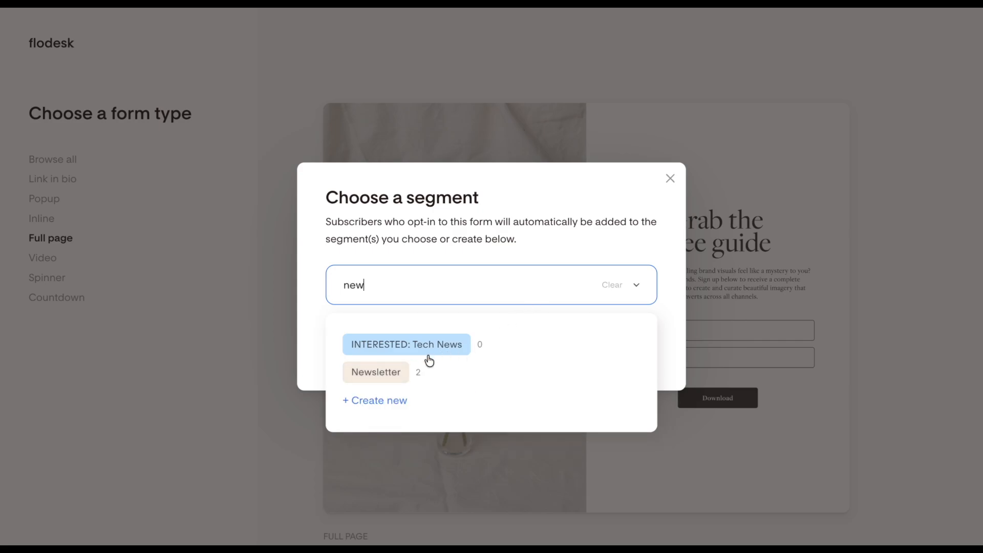
{"action": "left_click", "coordinate": [391, 367]}
{"action": "left_click", "coordinate": [641, 352]}
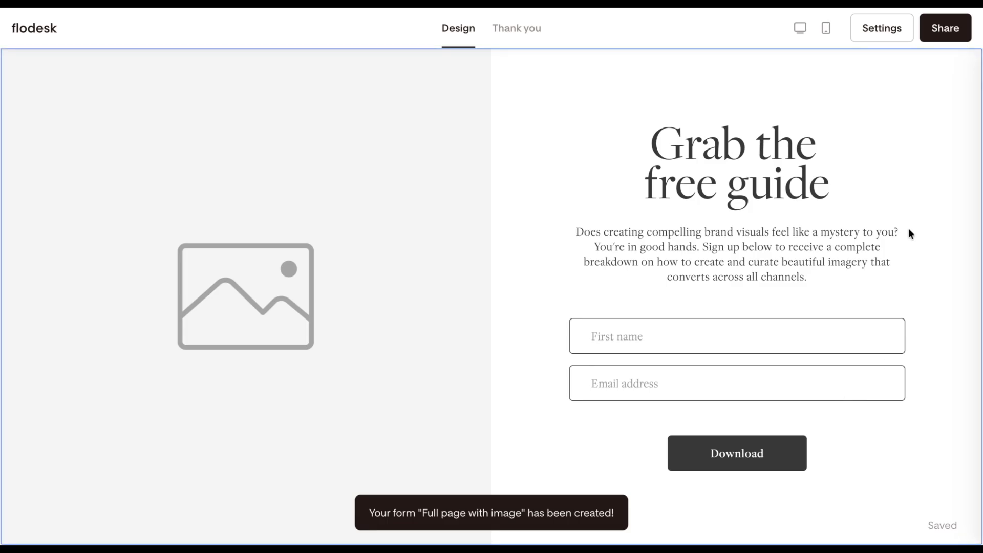
Fill the form's image placeholder with an Unsplash photo found under "desk", showing a laptop and coffee cup on a light wooden desk
{"action": "left_click", "coordinate": [211, 269]}
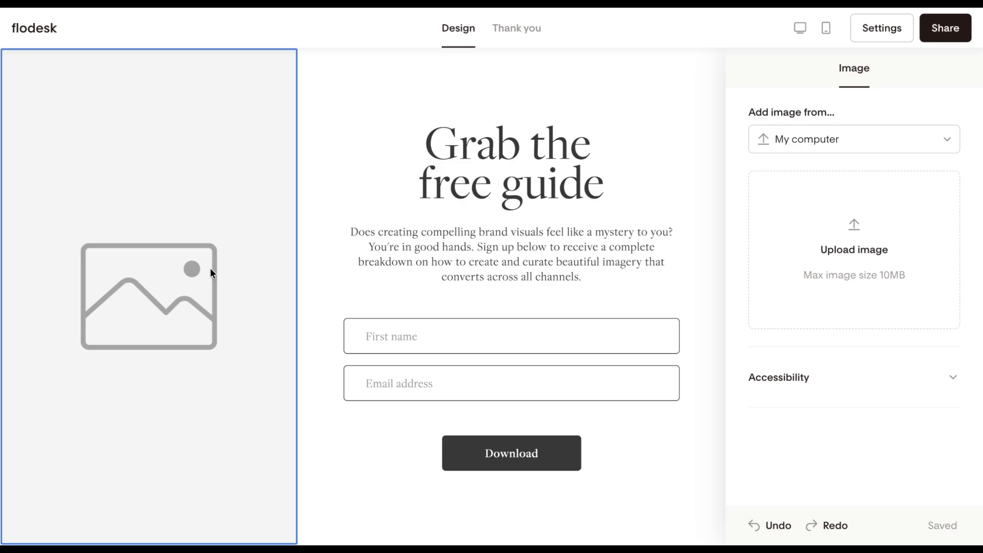
{"action": "left_click", "coordinate": [890, 147]}
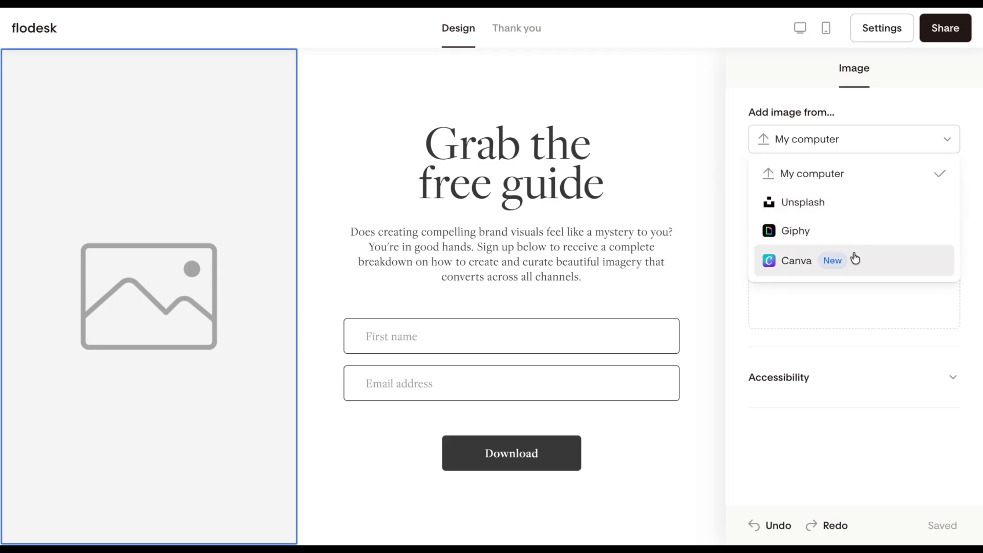
{"action": "left_click", "coordinate": [836, 208]}
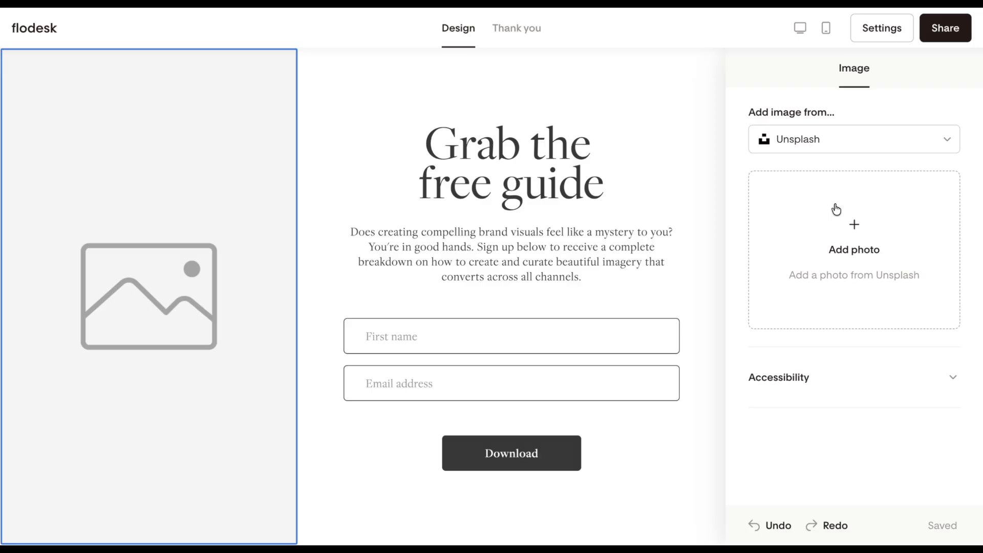
{"action": "left_click", "coordinate": [844, 241]}
{"action": "left_click", "coordinate": [692, 197]}
{"action": "type", "text": "desk"}
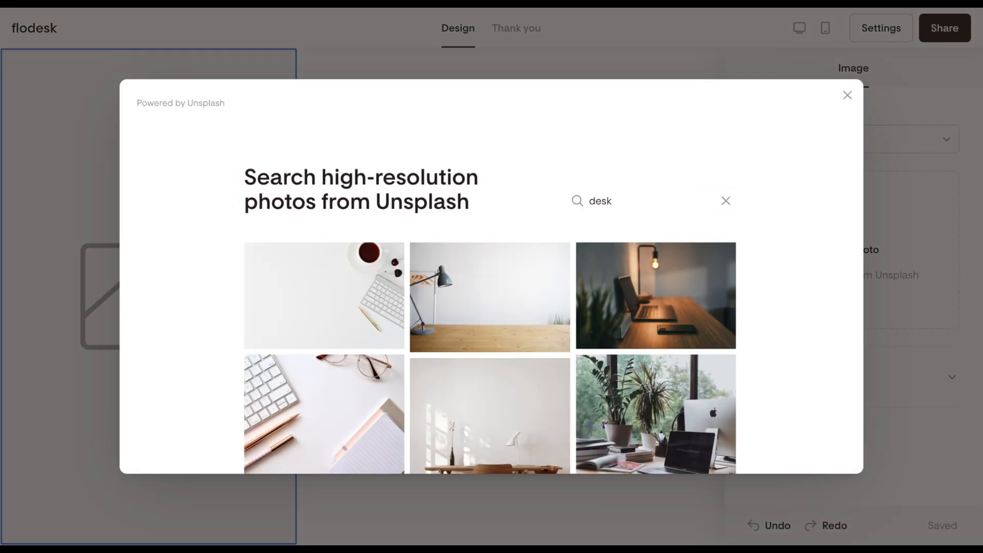
{"action": "scroll", "coordinate": [448, 350], "scroll_direction": "down", "scroll_amount": 10}
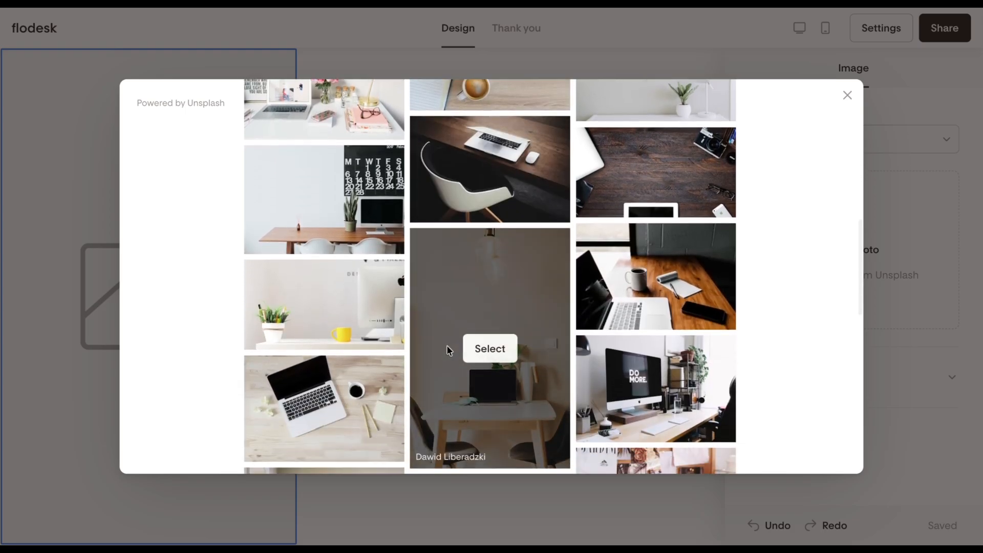
{"action": "scroll", "coordinate": [449, 350], "scroll_direction": "down", "scroll_amount": 3}
{"action": "left_click", "coordinate": [383, 282]}
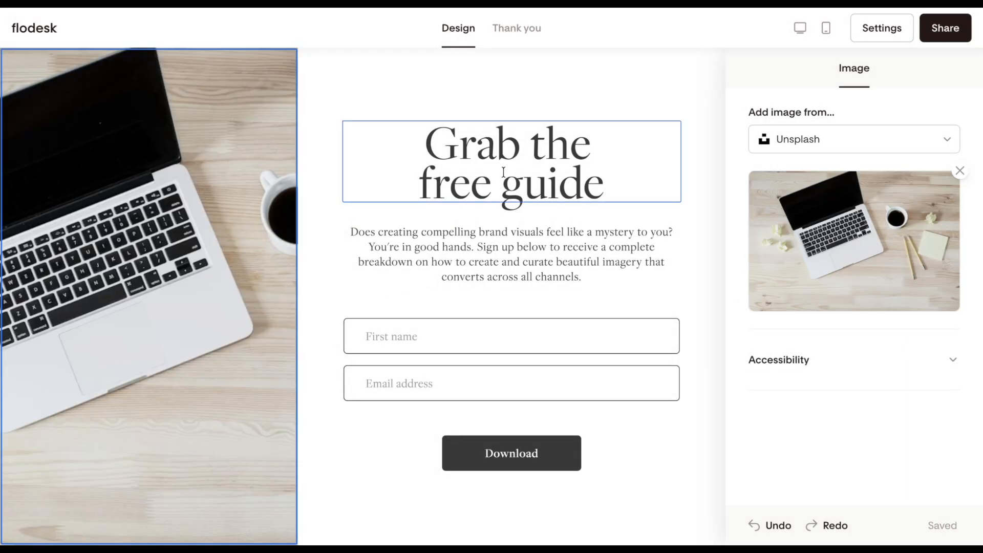
Replace the form's heading text with "Join my newsletter"
{"action": "left_click", "coordinate": [613, 174]}
{"action": "left_click_drag", "start_coordinate": [612, 174], "coordinate": [425, 126]}
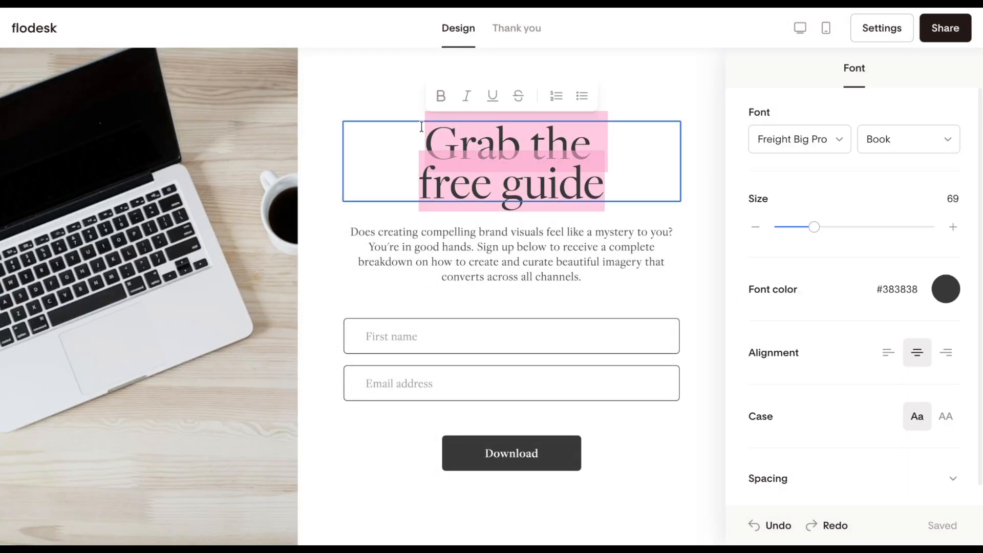
{"action": "type", "text": "Join my newsletter"}
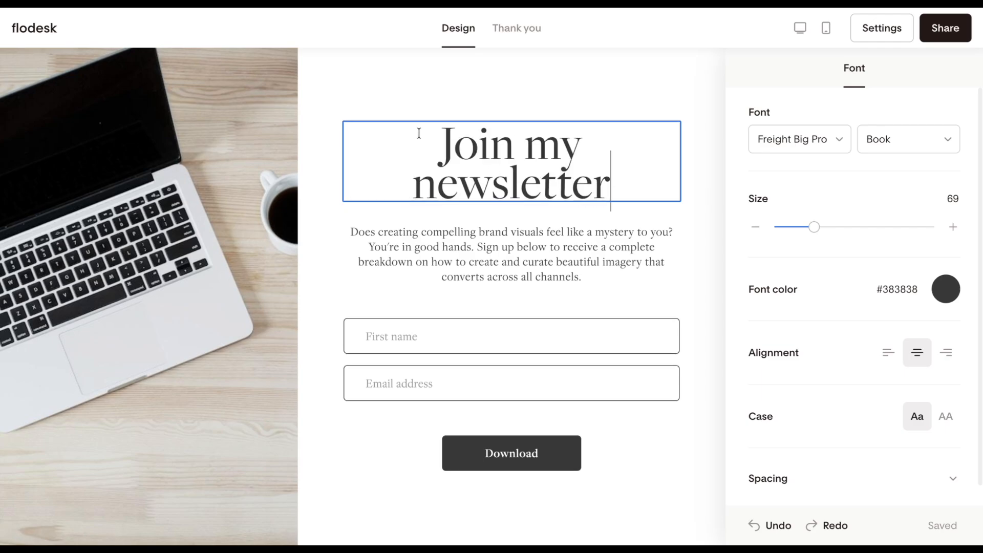
{"action": "left_click", "coordinate": [592, 239]}
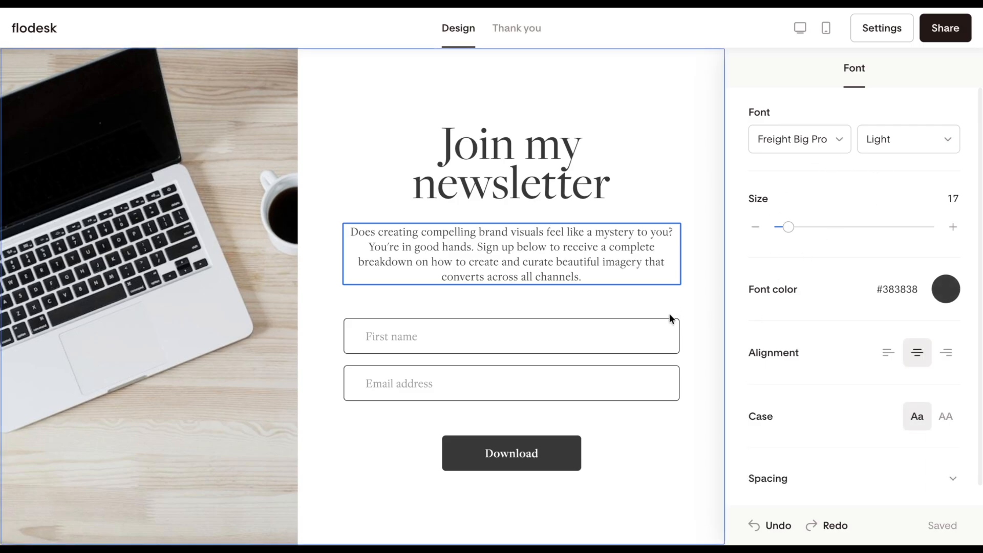
{"action": "left_click", "coordinate": [662, 334]}
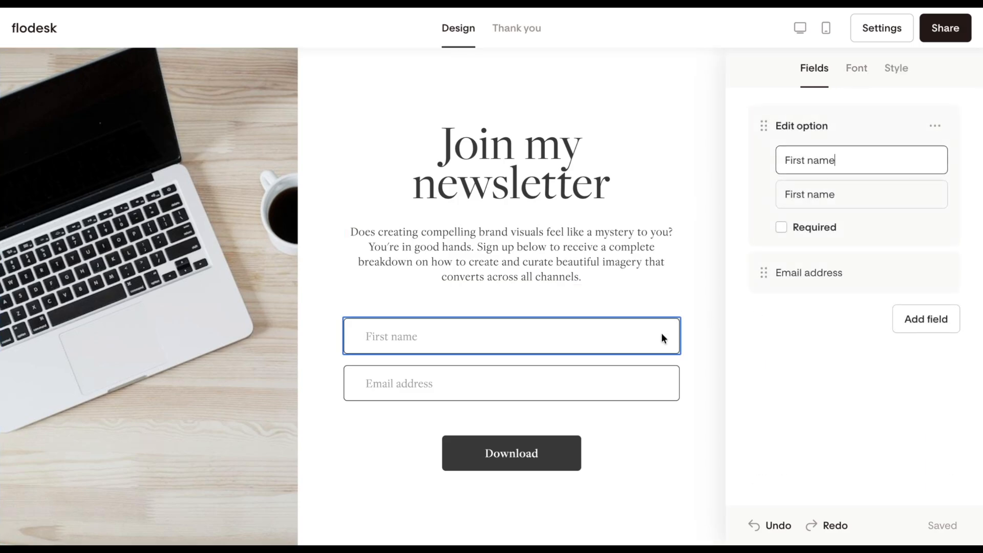
{"action": "left_click", "coordinate": [654, 379]}
{"action": "left_click", "coordinate": [644, 255]}
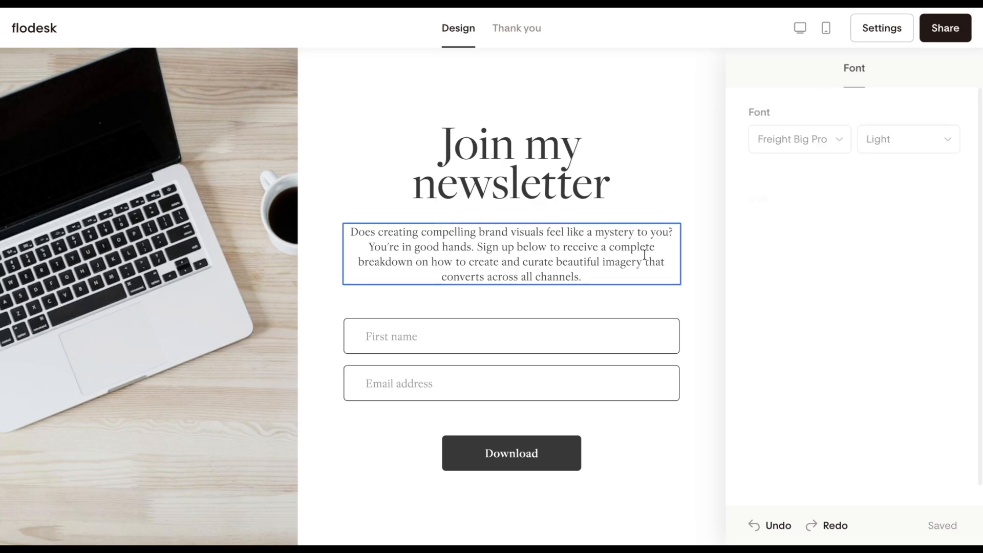
Set the heading's font to Lucida Bright and its size to 53
{"action": "left_click", "coordinate": [635, 176]}
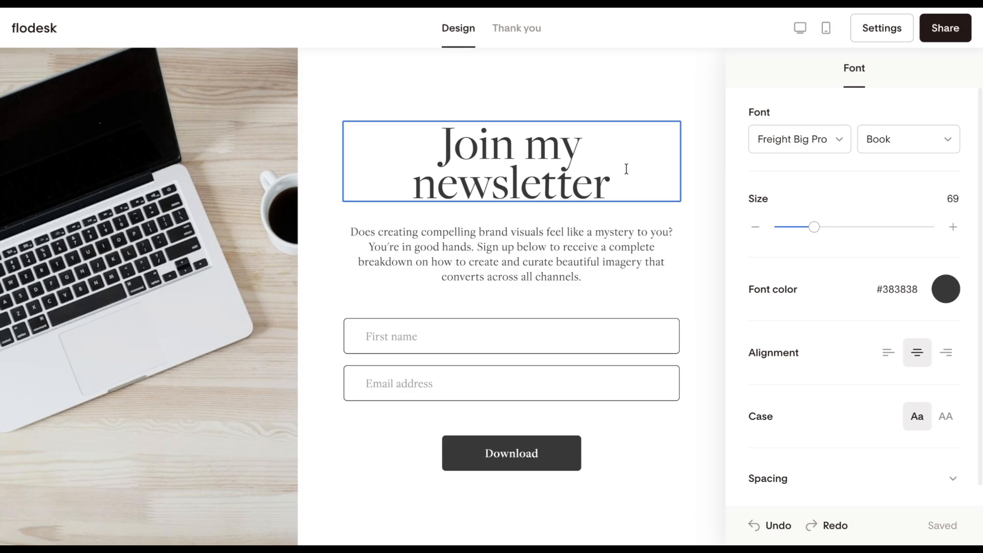
{"action": "left_click", "coordinate": [782, 139]}
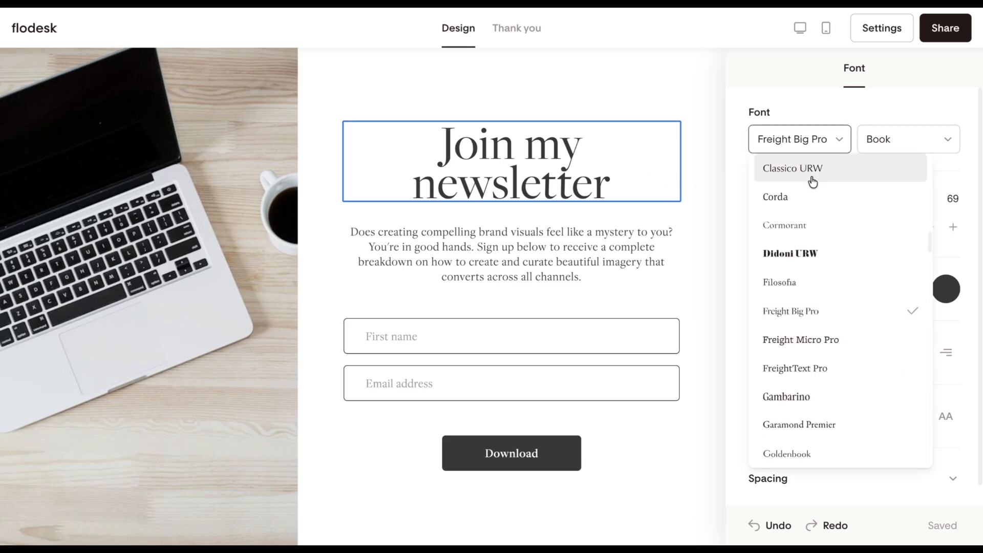
{"action": "scroll", "coordinate": [836, 246], "scroll_direction": "up", "scroll_amount": 15}
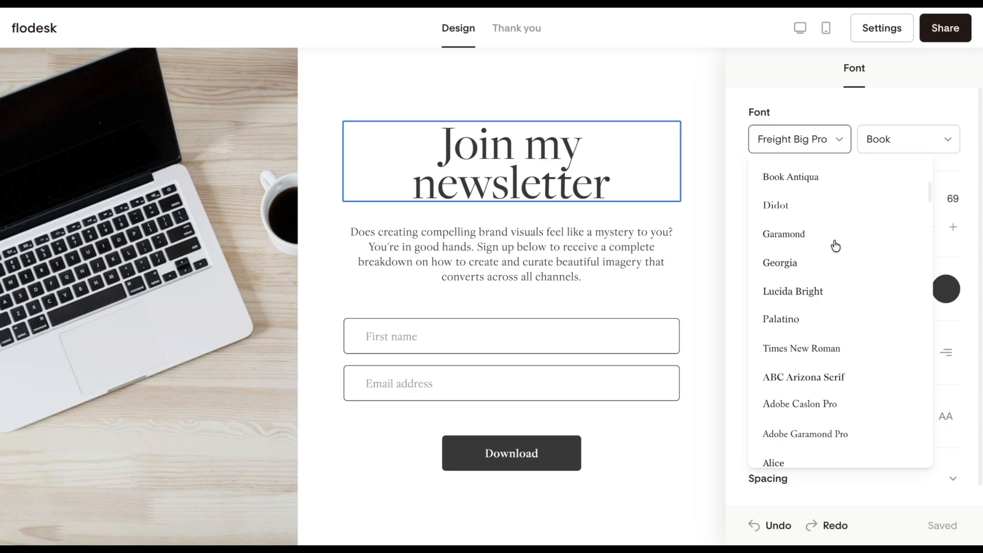
{"action": "left_click", "coordinate": [818, 380]}
{"action": "left_click_drag", "start_coordinate": [811, 228], "coordinate": [805, 230]}
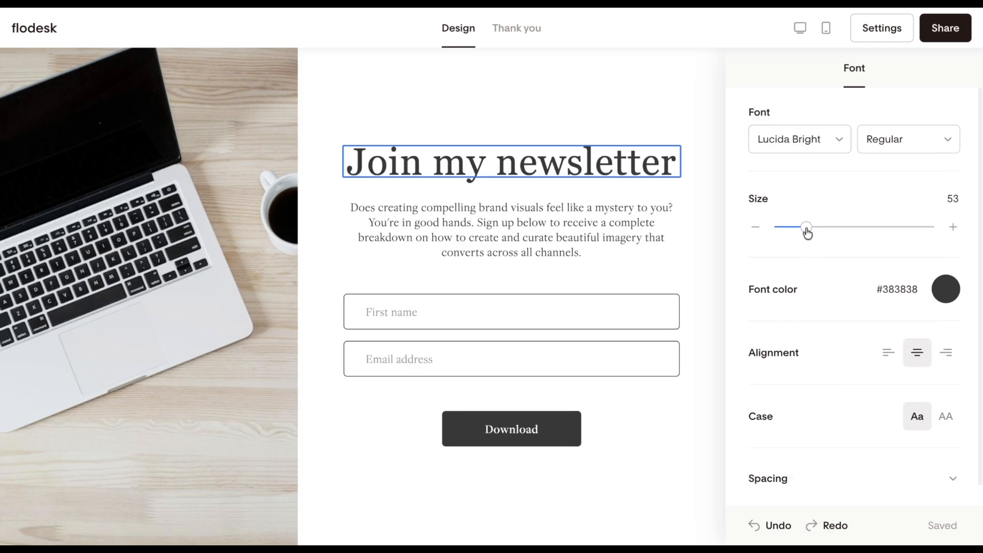
Change the heading's font color to the red swatch #CD393A
{"action": "left_click", "coordinate": [945, 289]}
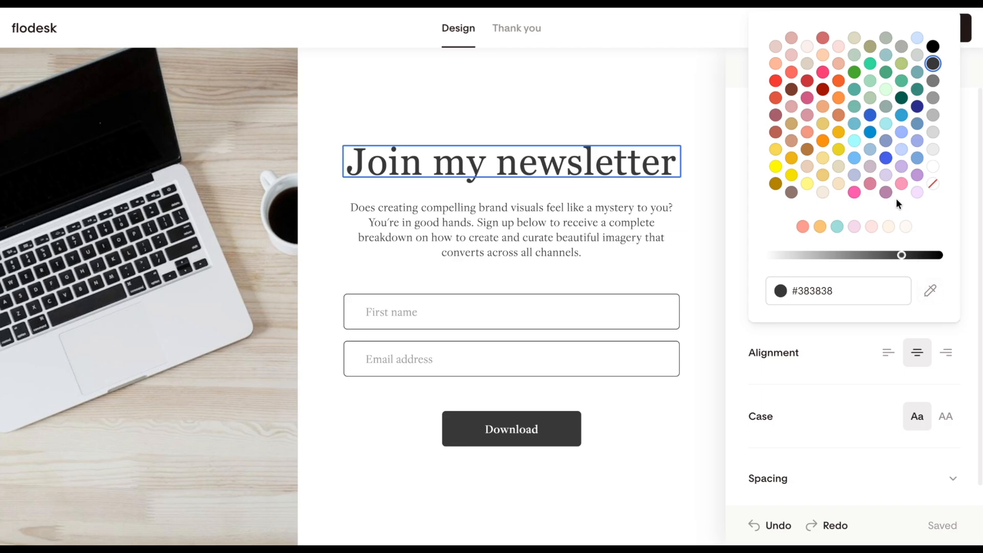
{"action": "left_click", "coordinate": [820, 88]}
{"action": "left_click", "coordinate": [799, 335]}
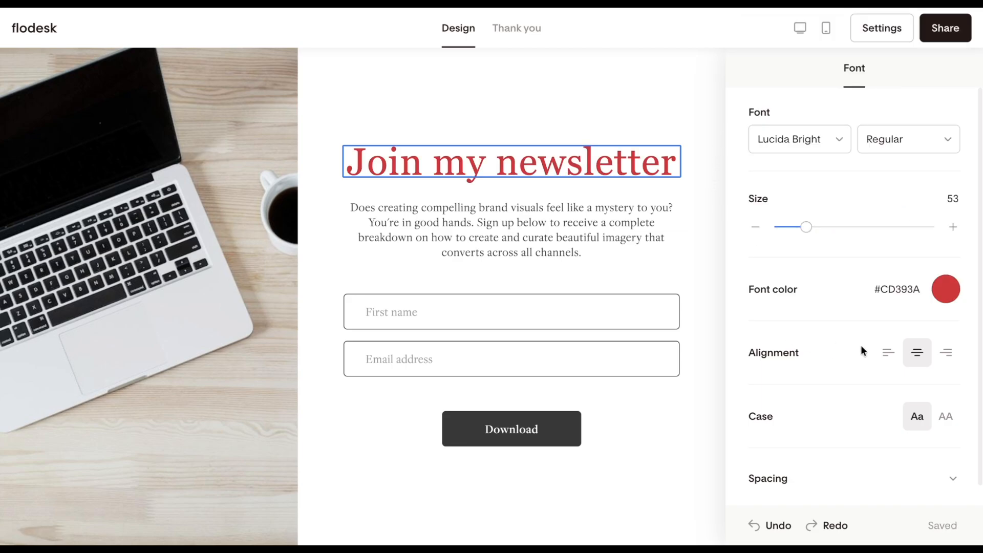
Try the heading in all capitals and return it to normal case
{"action": "scroll", "coordinate": [894, 353], "scroll_direction": "down", "scroll_amount": 1}
{"action": "left_click", "coordinate": [945, 397]}
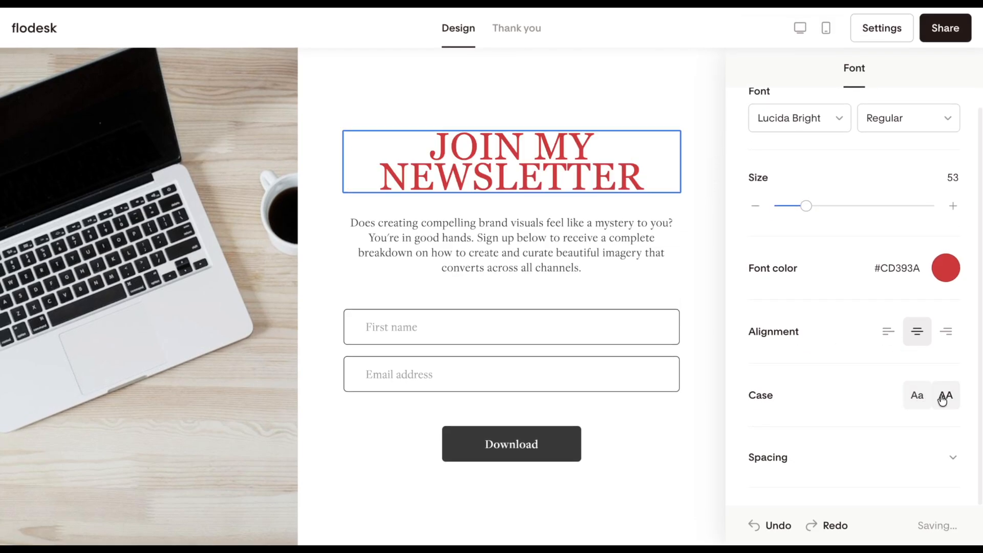
{"action": "left_click", "coordinate": [917, 396]}
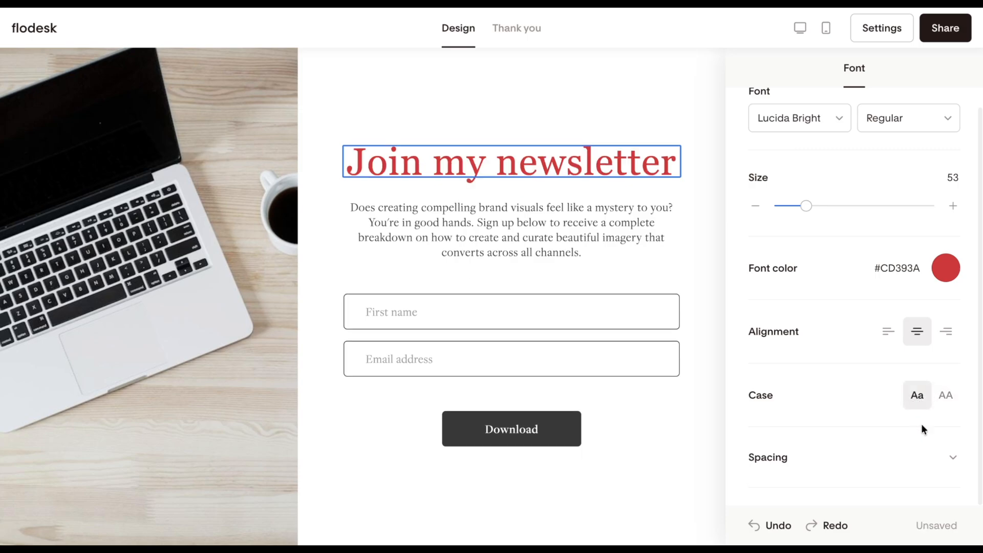
Examine the heading's line height and letter spacing settings
{"action": "left_click", "coordinate": [952, 458]}
{"action": "scroll", "coordinate": [944, 460], "scroll_direction": "down", "scroll_amount": 3}
{"action": "scroll", "coordinate": [944, 461], "scroll_direction": "down", "scroll_amount": 1}
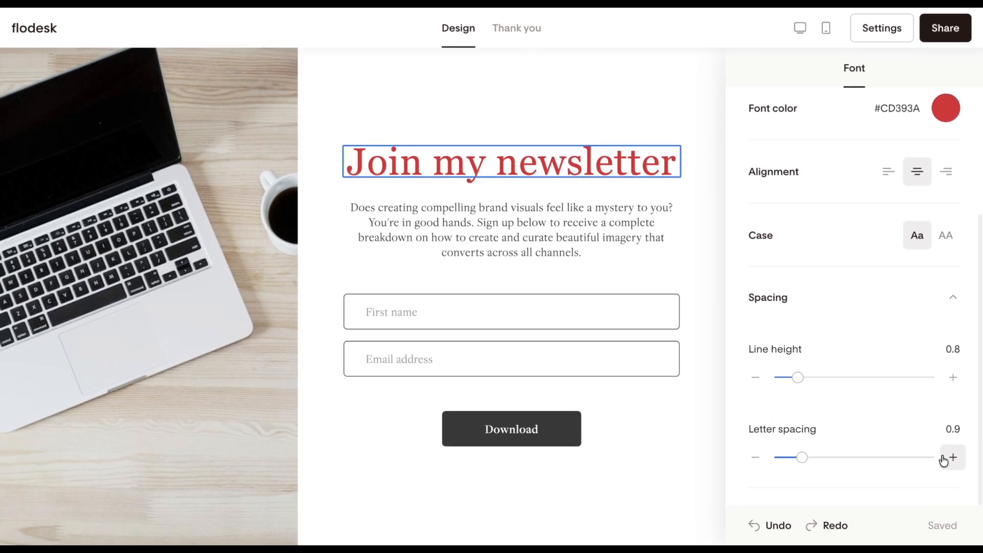
{"action": "scroll", "coordinate": [739, 454], "scroll_direction": "up", "scroll_amount": 5}
Set the description paragraph's font color to black (#000000) and align its text to the left
{"action": "left_click", "coordinate": [551, 236]}
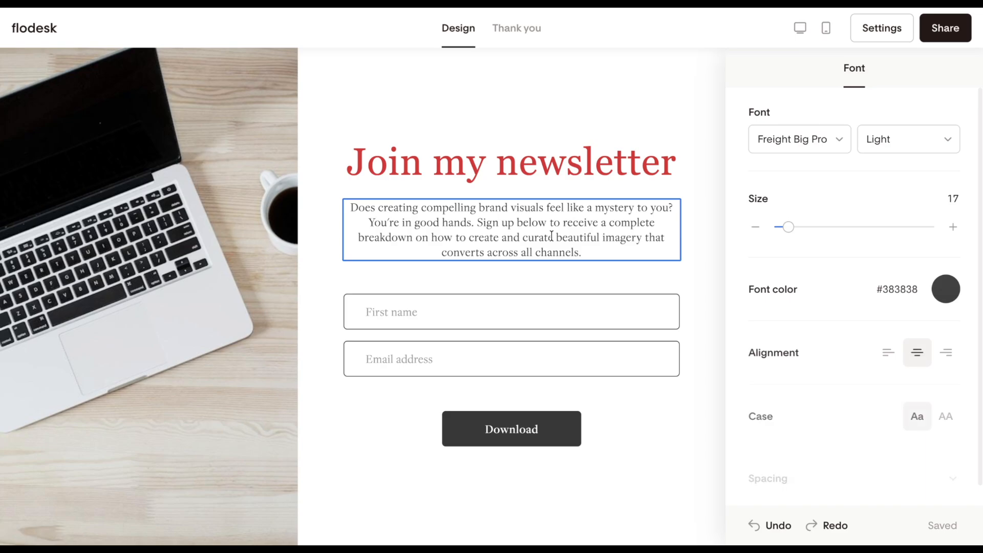
{"action": "left_click", "coordinate": [946, 289]}
{"action": "left_click", "coordinate": [930, 72]}
{"action": "left_click", "coordinate": [889, 352]}
{"action": "scroll", "coordinate": [881, 420], "scroll_direction": "down", "scroll_amount": 2}
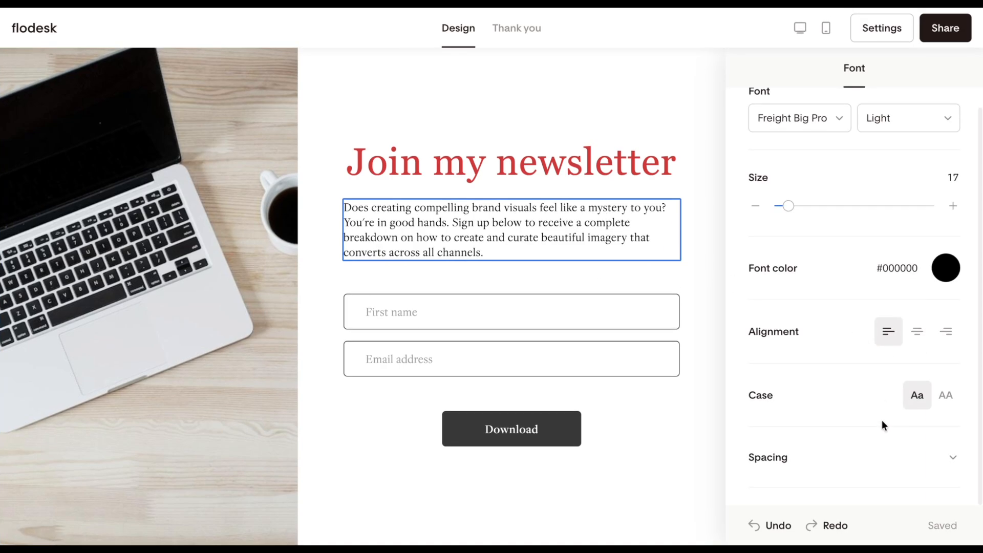
Add a Last name field to the form and place it between First name and Email address
{"action": "left_click", "coordinate": [619, 324]}
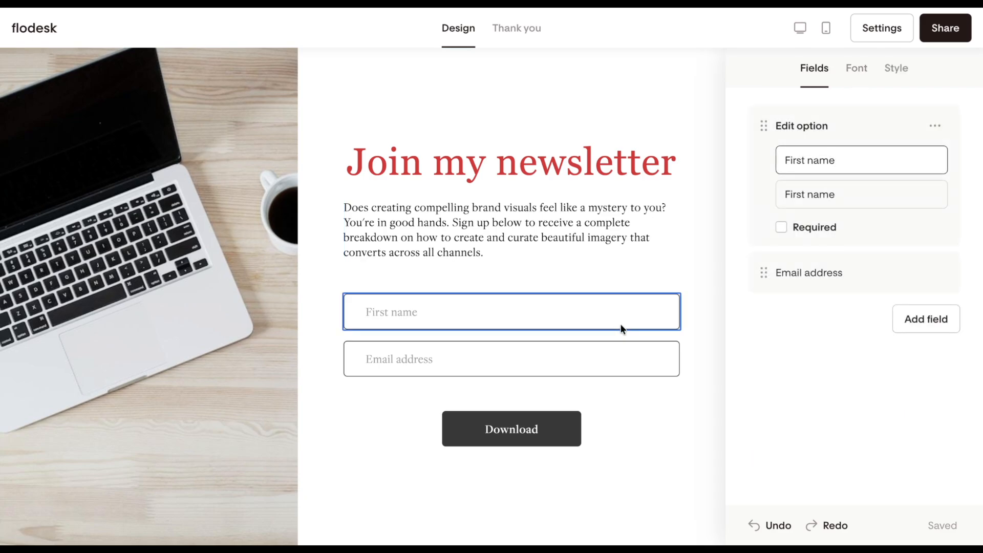
{"action": "left_click", "coordinate": [943, 320]}
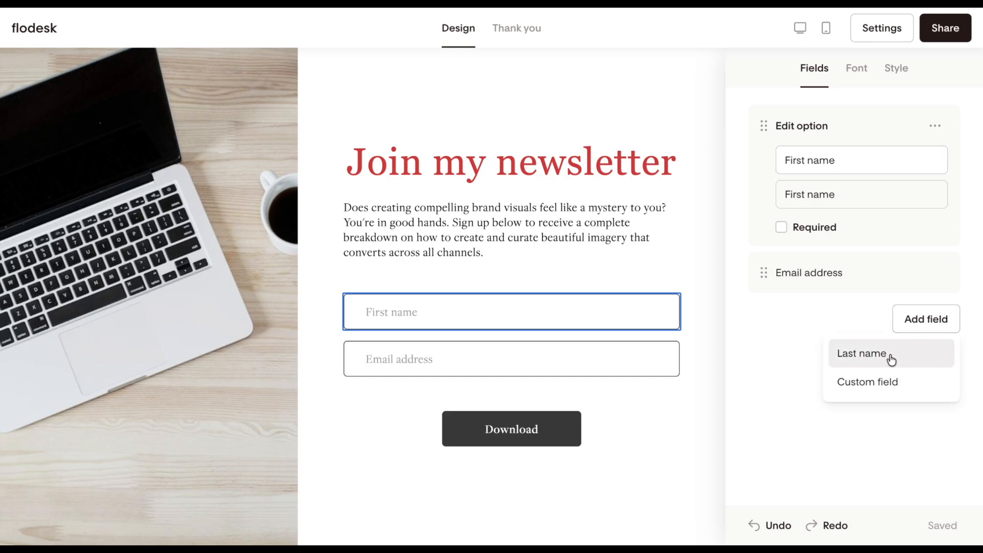
{"action": "left_click", "coordinate": [891, 360]}
{"action": "left_click_drag", "start_coordinate": [761, 222], "coordinate": [766, 158]}
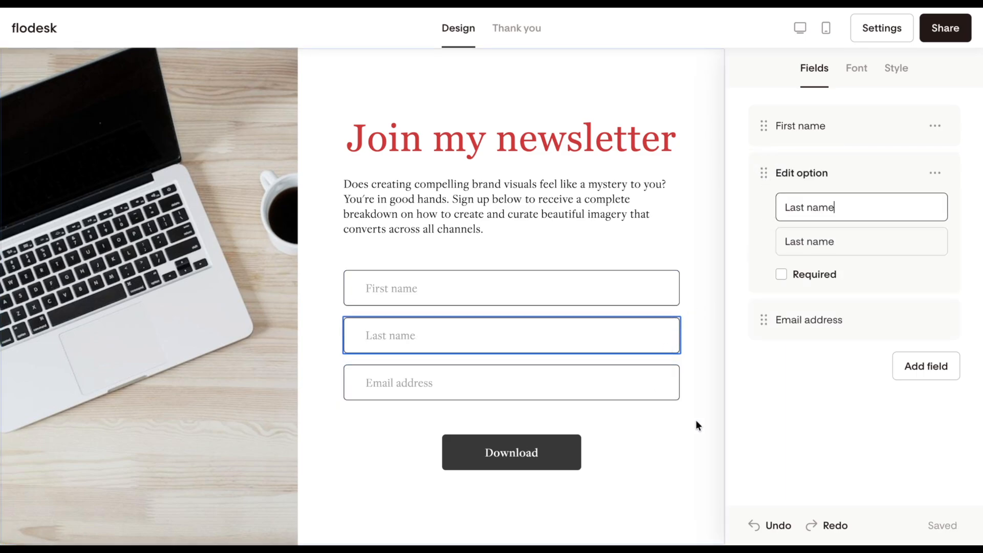
Add a blank custom field to the form and delete it again
{"action": "left_click", "coordinate": [937, 366]}
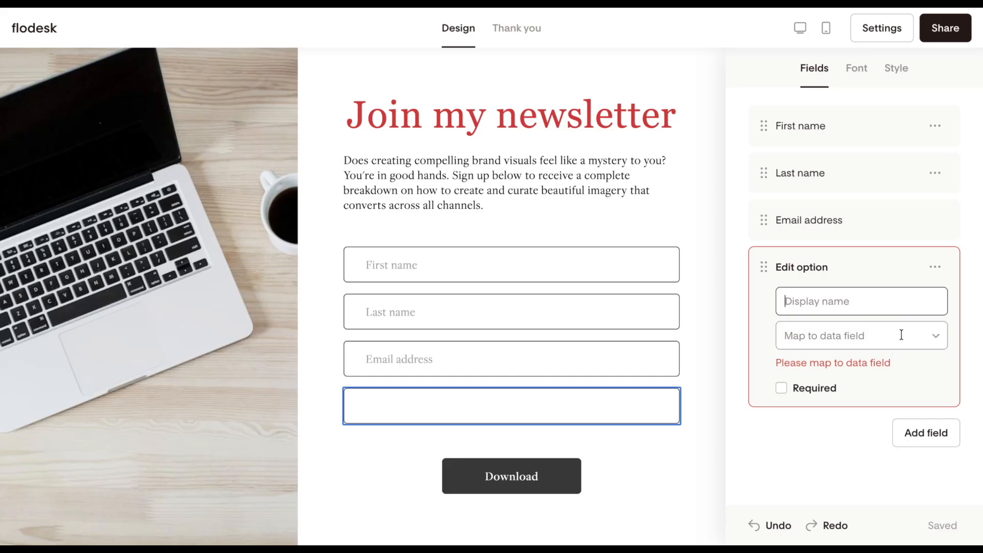
{"action": "left_click", "coordinate": [935, 266]}
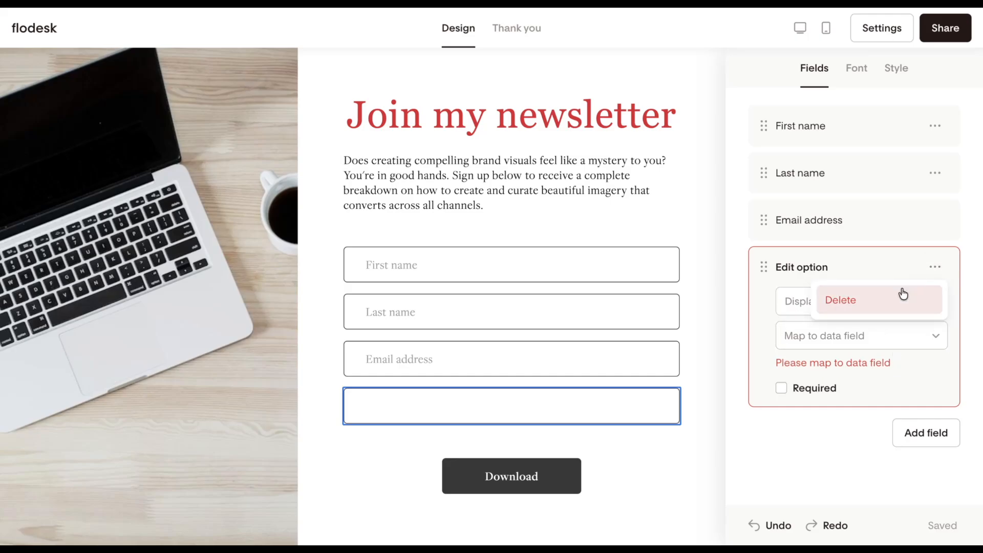
{"action": "left_click", "coordinate": [841, 297]}
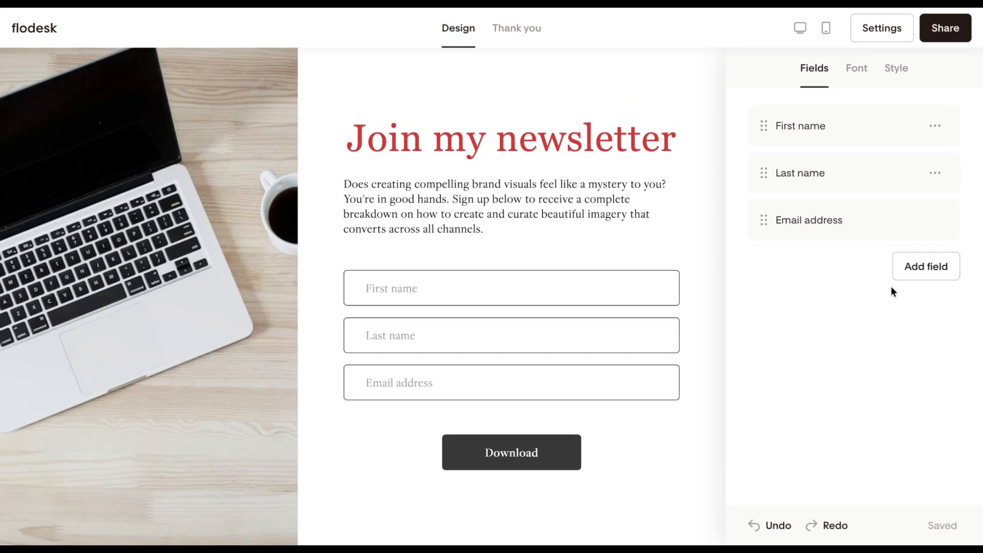
Delete the Last name field from the form
{"action": "left_click", "coordinate": [936, 176]}
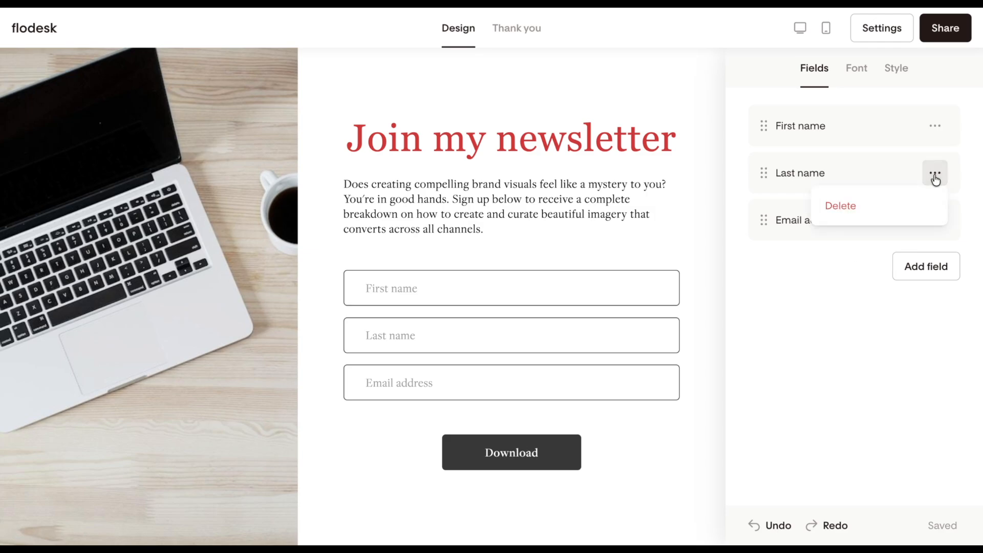
{"action": "left_click", "coordinate": [870, 207]}
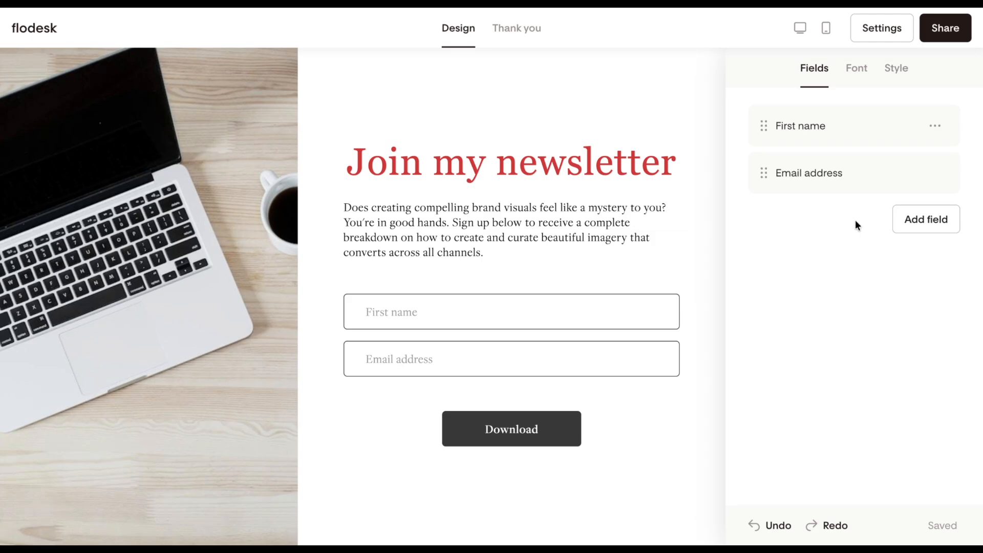
Set the font color of the form's input fields to black (#000000)
{"action": "left_click", "coordinate": [854, 80]}
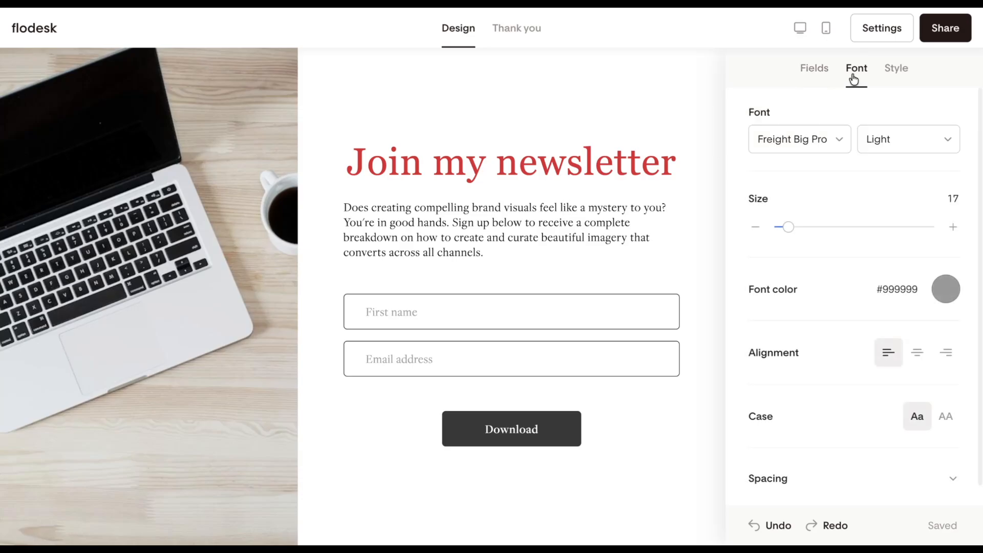
{"action": "left_click", "coordinate": [944, 298]}
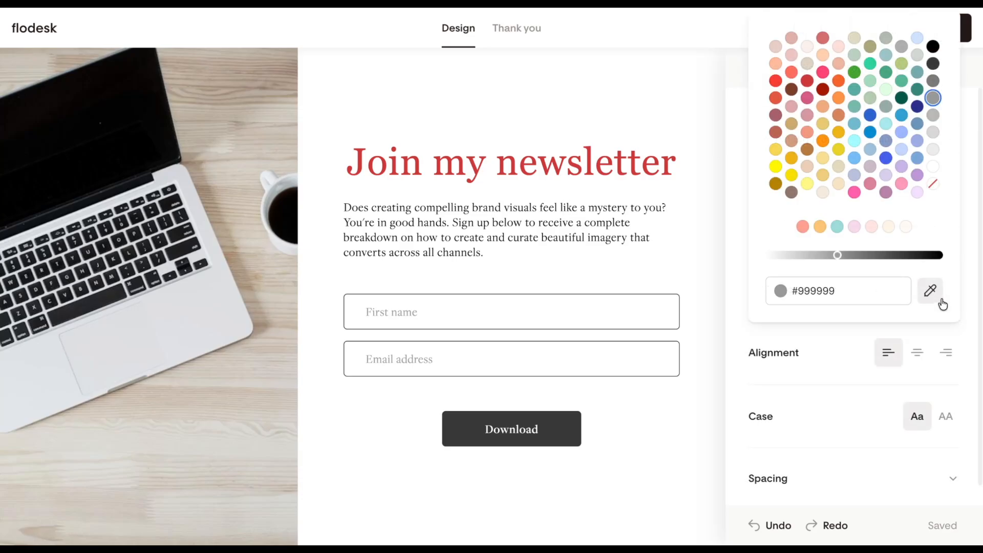
{"action": "left_click", "coordinate": [934, 48]}
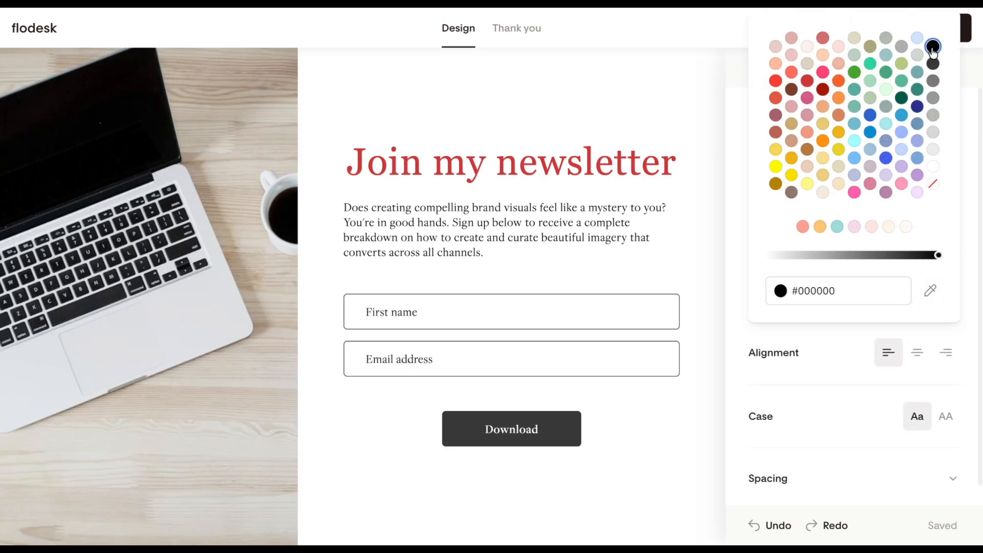
{"action": "left_click", "coordinate": [877, 394]}
Change the font of the form's input fields to Unbounded
{"action": "left_click", "coordinate": [802, 139]}
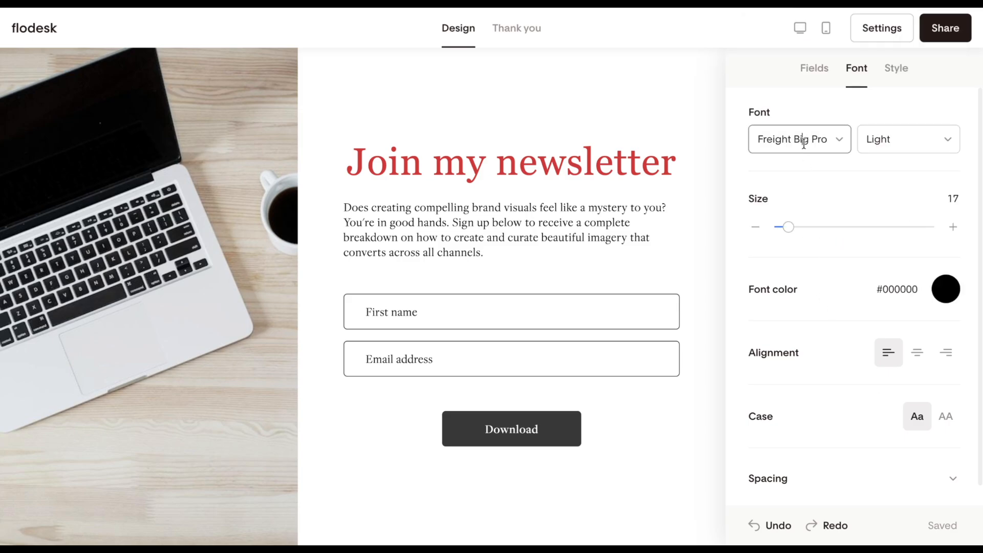
{"action": "scroll", "coordinate": [806, 233], "scroll_direction": "up", "scroll_amount": 5}
{"action": "scroll", "coordinate": [806, 234], "scroll_direction": "down", "scroll_amount": 15}
{"action": "scroll", "coordinate": [805, 235], "scroll_direction": "up", "scroll_amount": 2}
{"action": "left_click", "coordinate": [806, 228]}
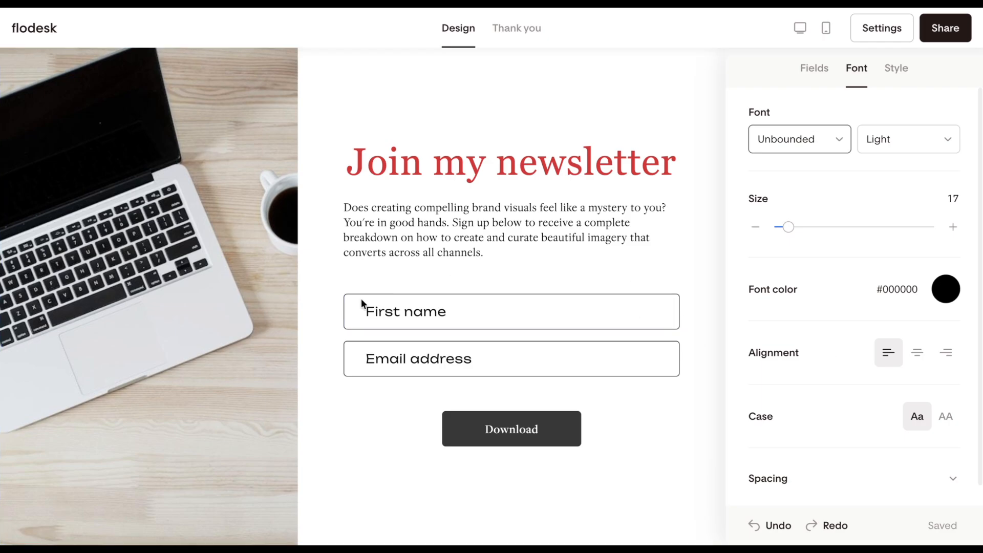
Give the input fields the filled style with moderately rounded corners and set their fill color to light pink (#FBDFD9)
{"action": "left_click", "coordinate": [901, 72]}
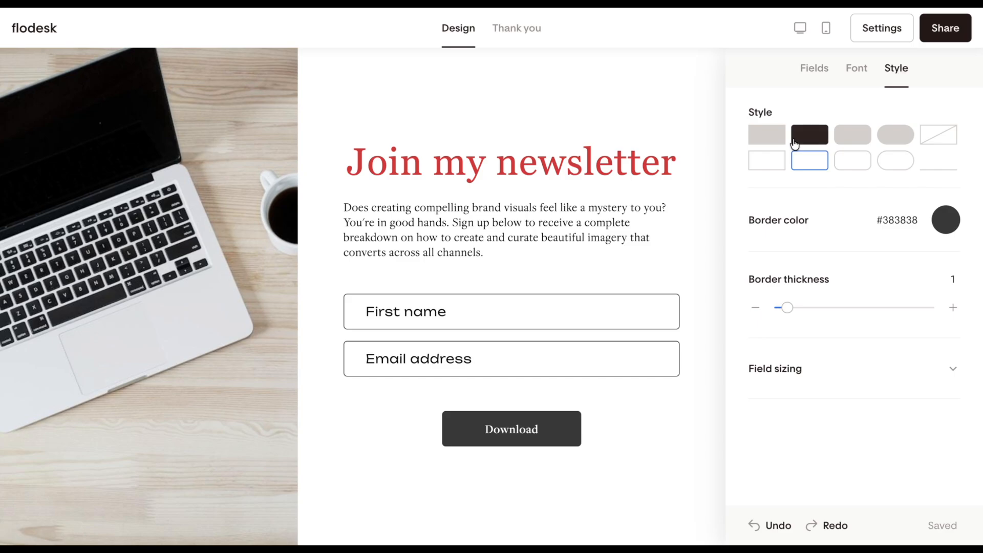
{"action": "left_click", "coordinate": [890, 165]}
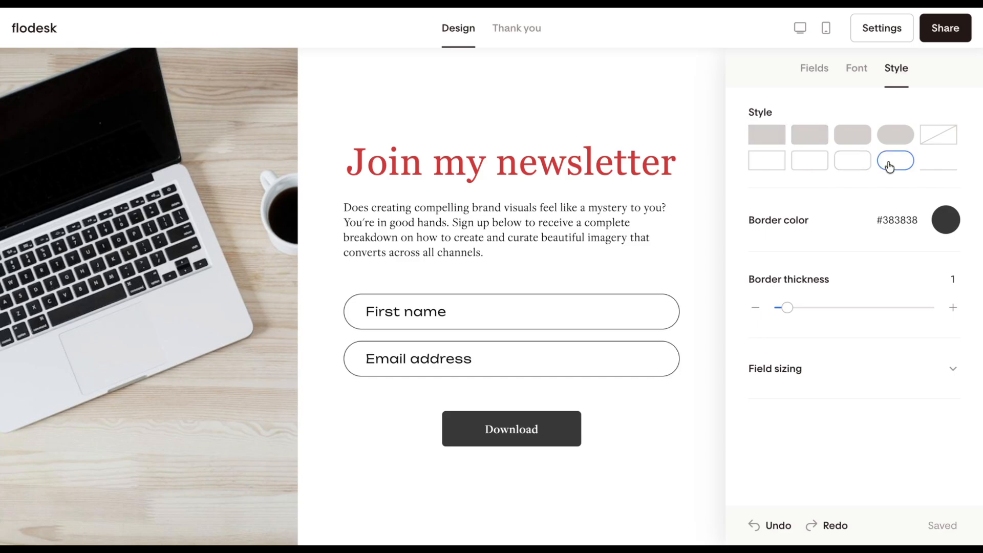
{"action": "left_click", "coordinate": [854, 134]}
{"action": "left_click", "coordinate": [948, 221]}
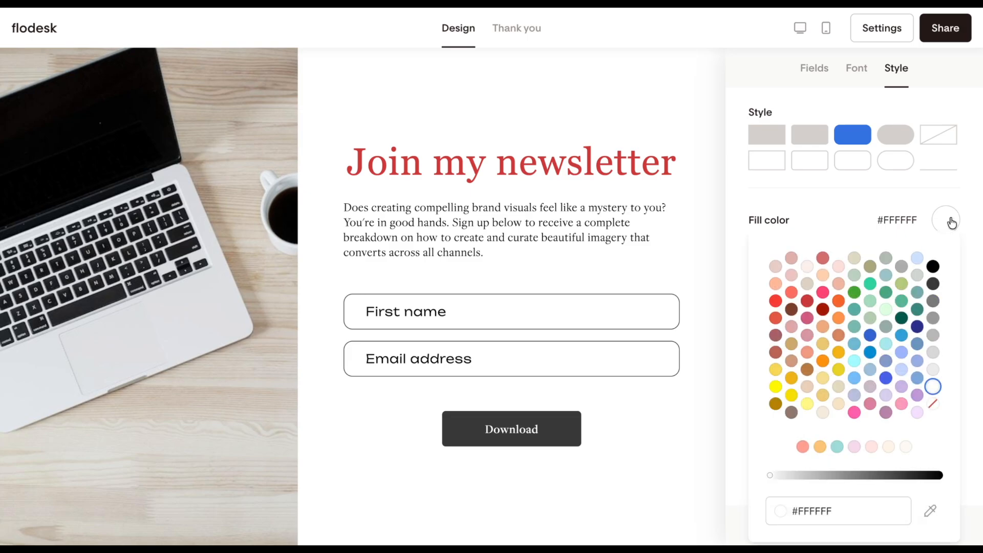
{"action": "left_click", "coordinate": [838, 266]}
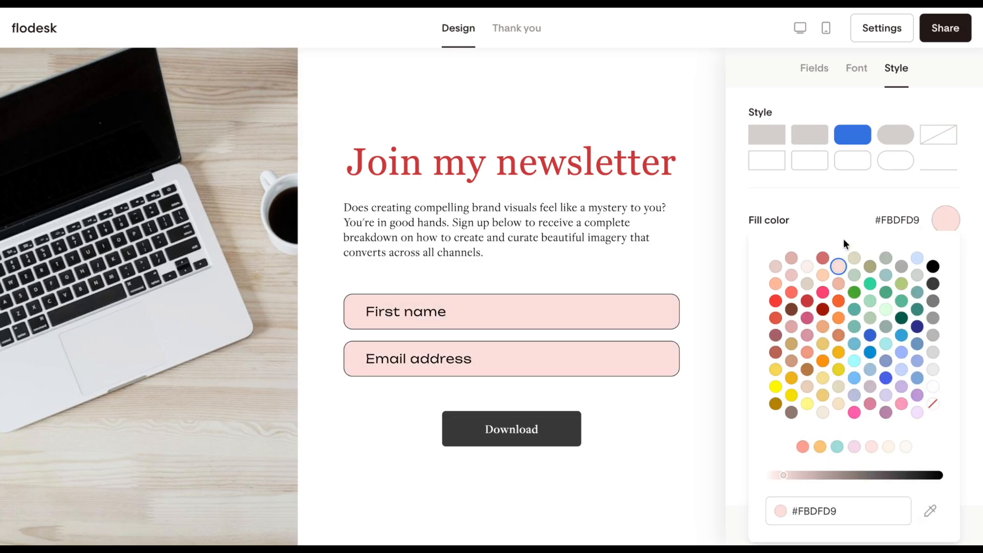
{"action": "left_click", "coordinate": [835, 203]}
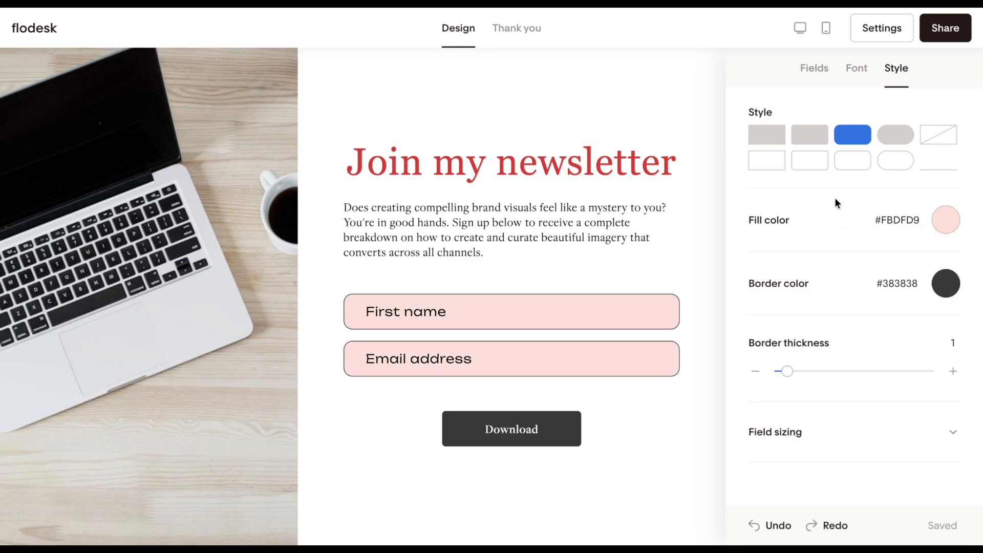
Give the Download button the filled style with moderately rounded corners, a red fill (#CD393A) and a black border (#000000)
{"action": "left_click", "coordinate": [554, 434]}
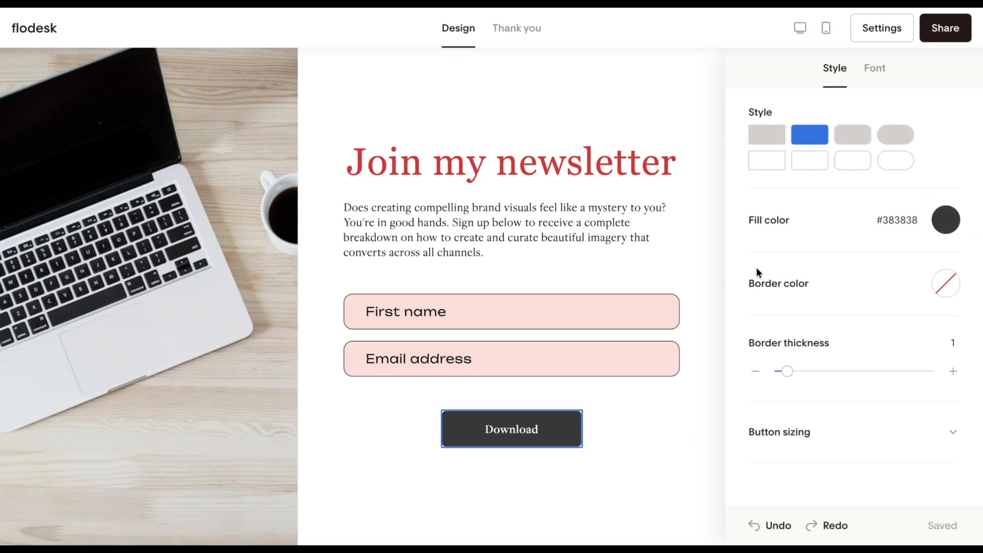
{"action": "left_click", "coordinate": [866, 138]}
{"action": "left_click", "coordinate": [895, 135]}
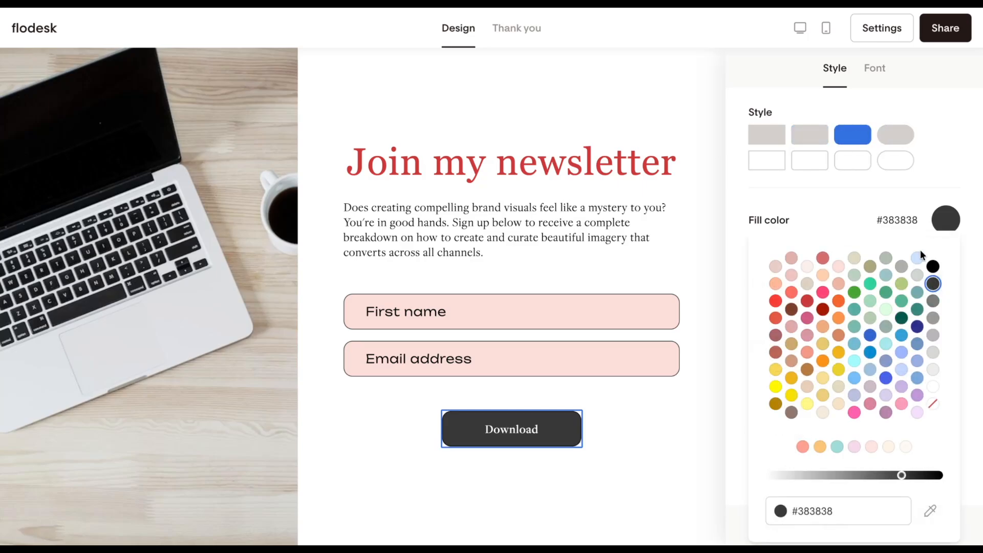
{"action": "left_click", "coordinate": [807, 301]}
{"action": "left_click", "coordinate": [948, 180]}
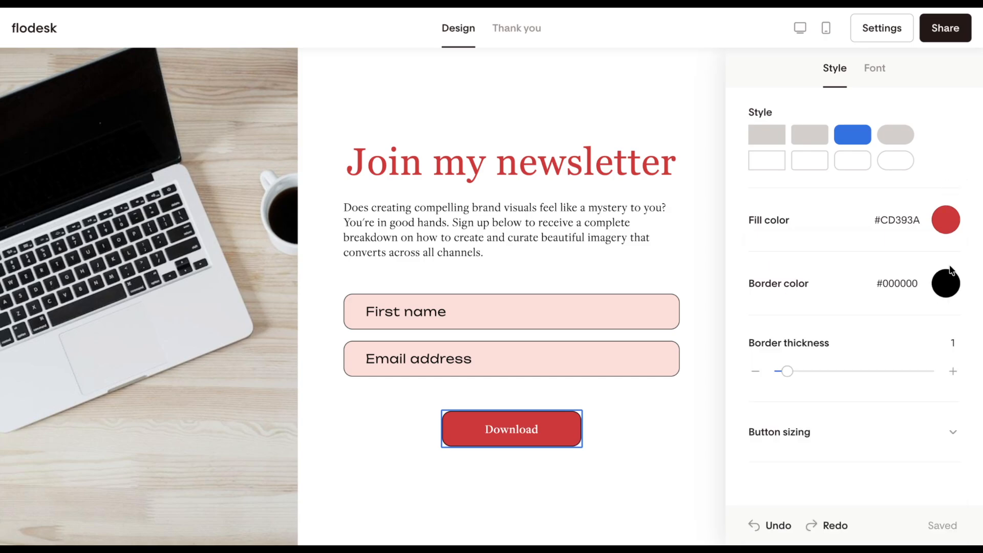
Change the Download button's font to Unbounded
{"action": "left_click", "coordinate": [877, 72]}
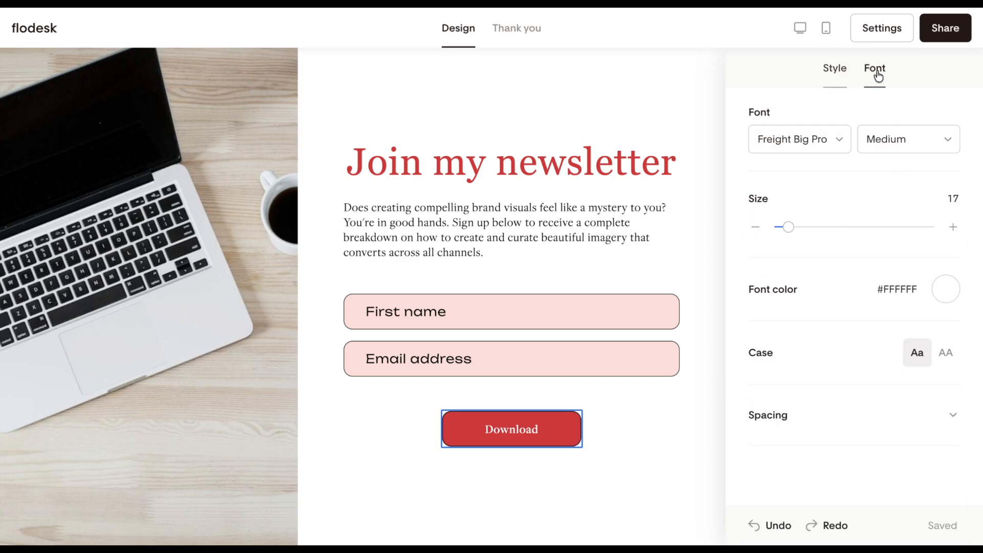
{"action": "left_click", "coordinate": [816, 139]}
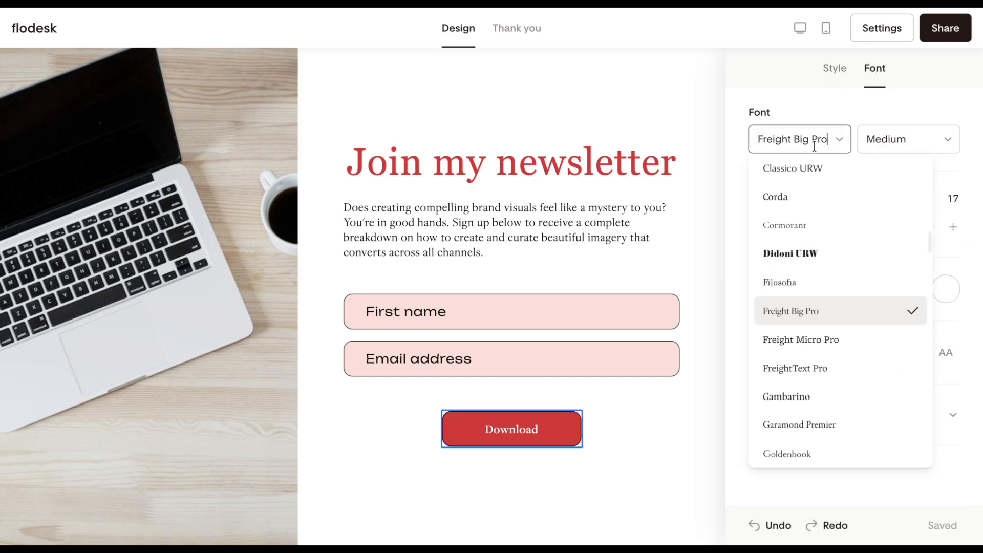
{"action": "scroll", "coordinate": [814, 277], "scroll_direction": "up", "scroll_amount": 5}
{"action": "scroll", "coordinate": [814, 266], "scroll_direction": "up", "scroll_amount": 5}
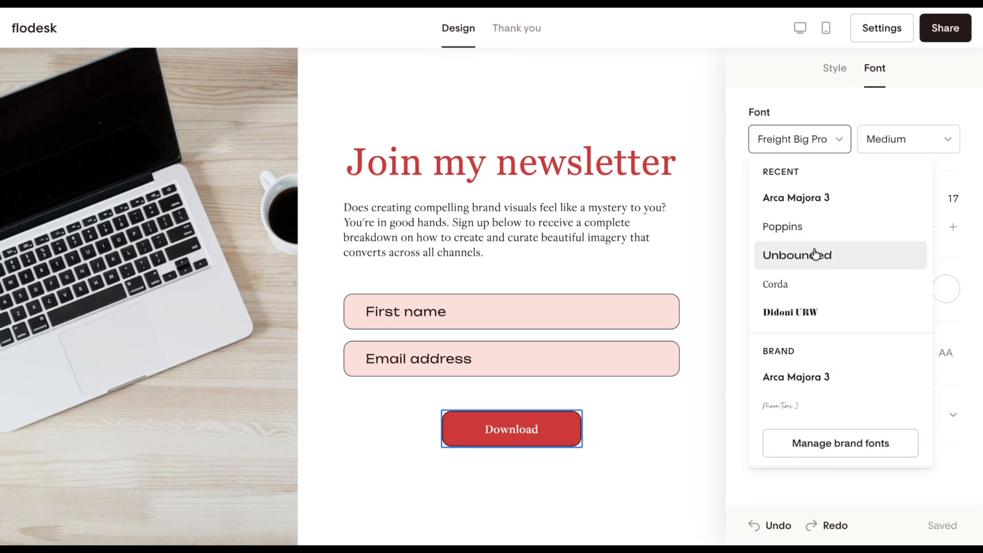
{"action": "left_click", "coordinate": [816, 255]}
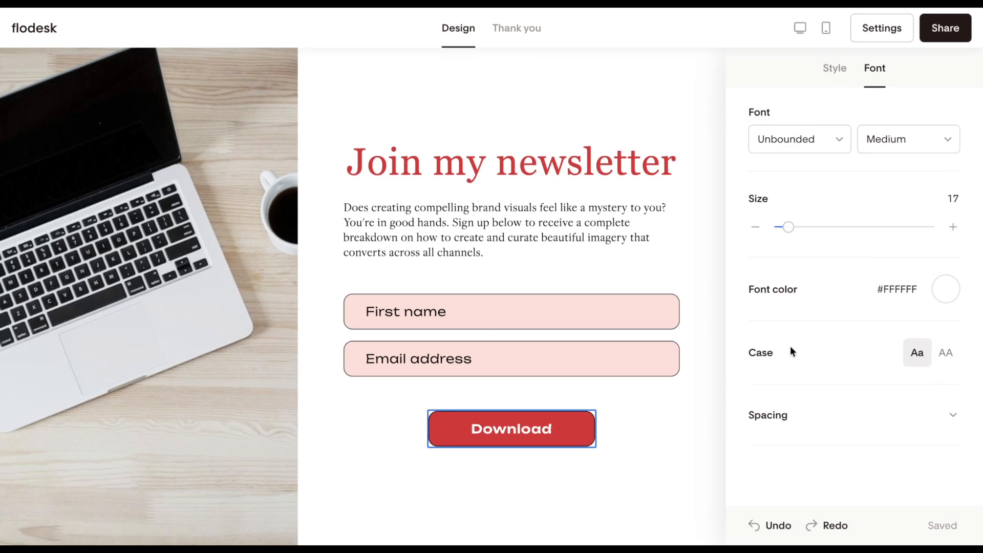
Replace the button's label with "Join the list"
{"action": "double_click", "coordinate": [512, 428]}
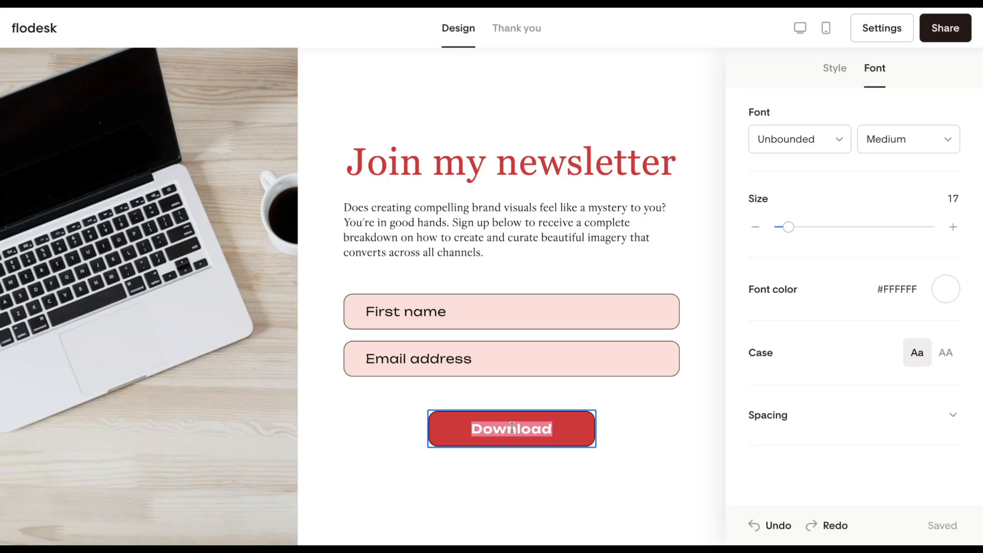
{"action": "type", "text": "Join the list"}
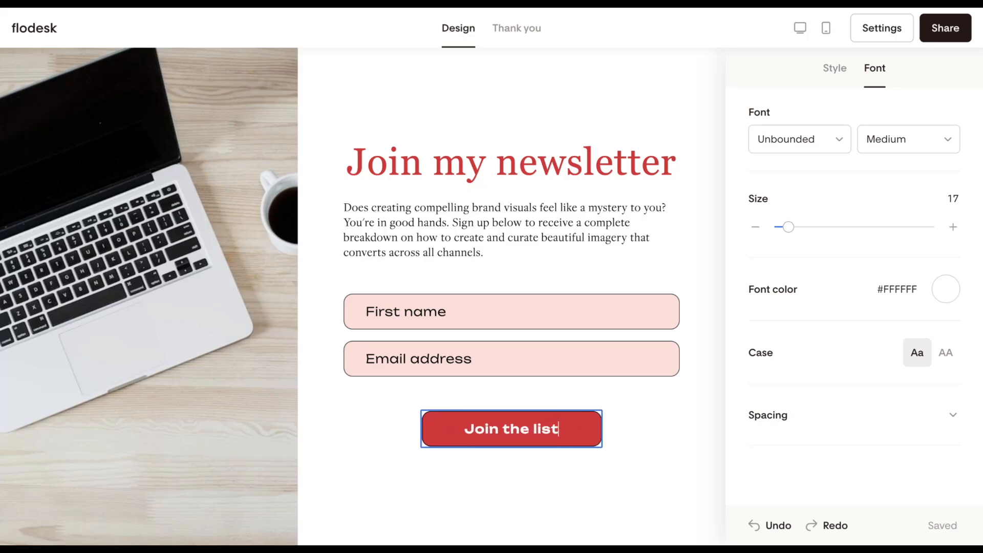
{"action": "left_click", "coordinate": [572, 433]}
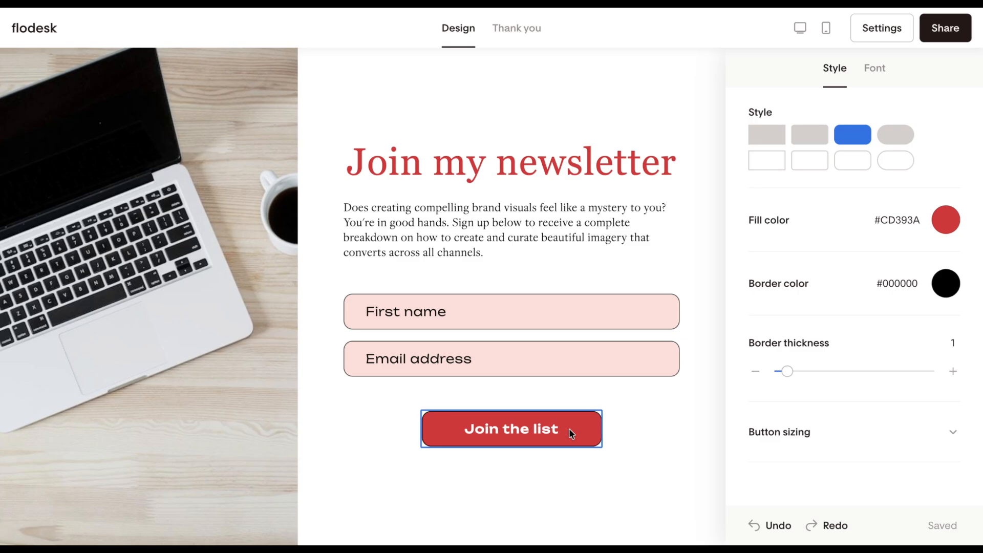
Enable subscriber preferences for the form and change their heading to "What else would you like to hear about?"
{"action": "left_click", "coordinate": [669, 420]}
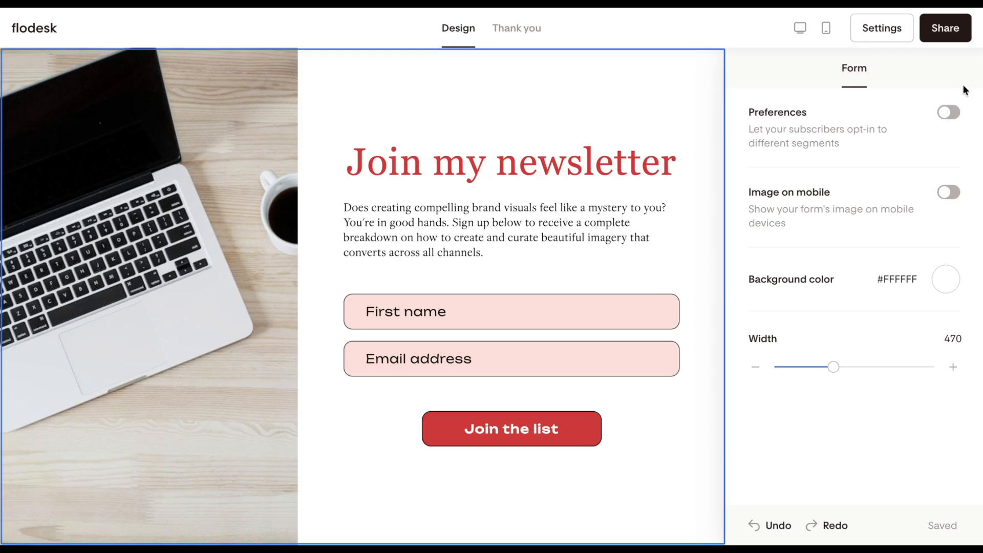
{"action": "left_click", "coordinate": [948, 114]}
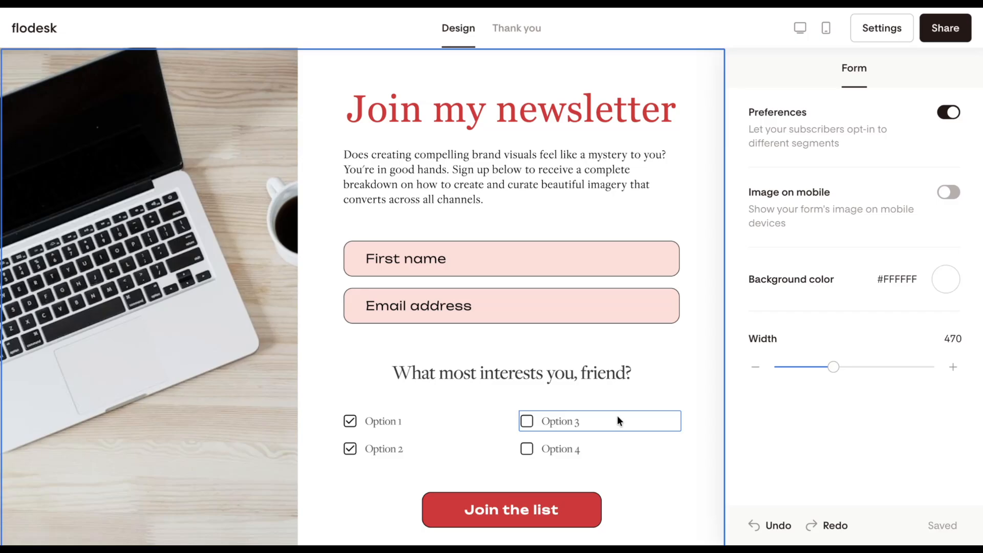
{"action": "triple_click", "coordinate": [512, 372]}
{"action": "type", "text": "Wh"}
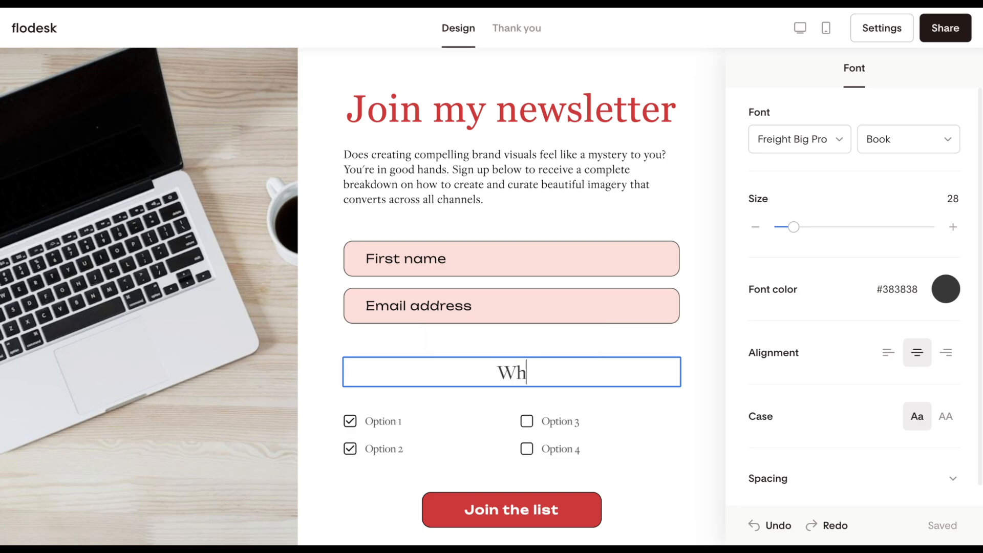
{"action": "type", "text": "at else would you like to hear about?"}
Rename preference Option 1 as "Shop updates" and assign it a newly created segment named "Shop Updates"
{"action": "left_click", "coordinate": [407, 428]}
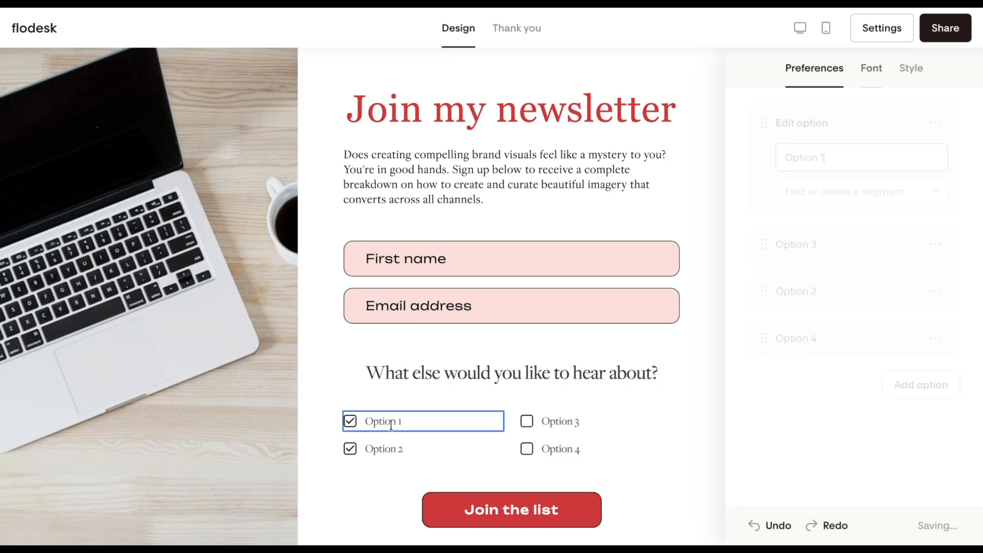
{"action": "triple_click", "coordinate": [826, 160]}
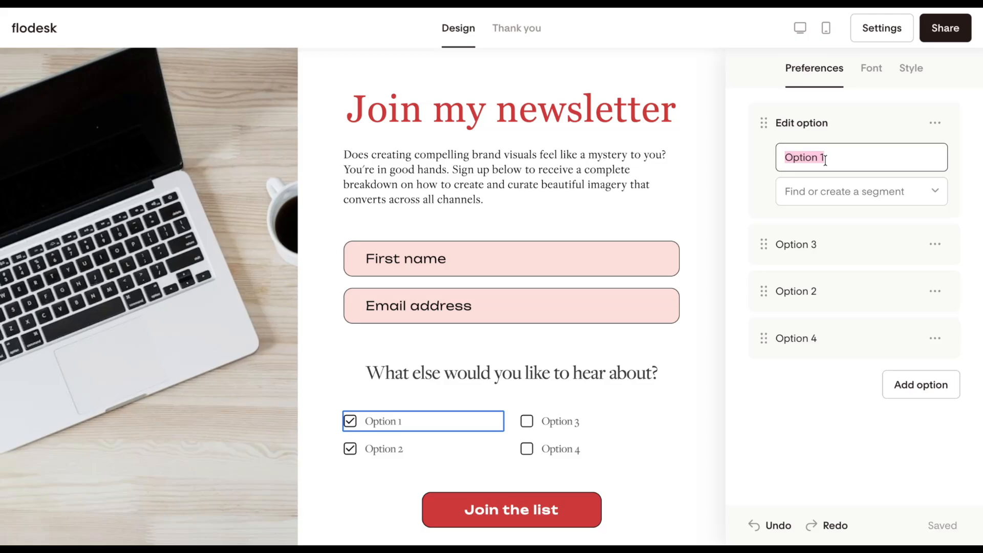
{"action": "type", "text": "Shop updates"}
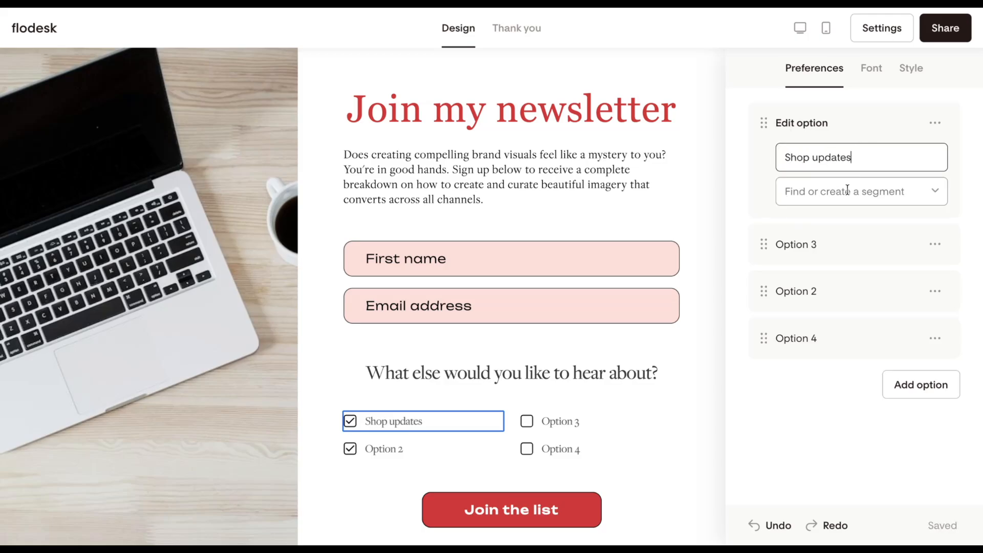
{"action": "left_click", "coordinate": [847, 191]}
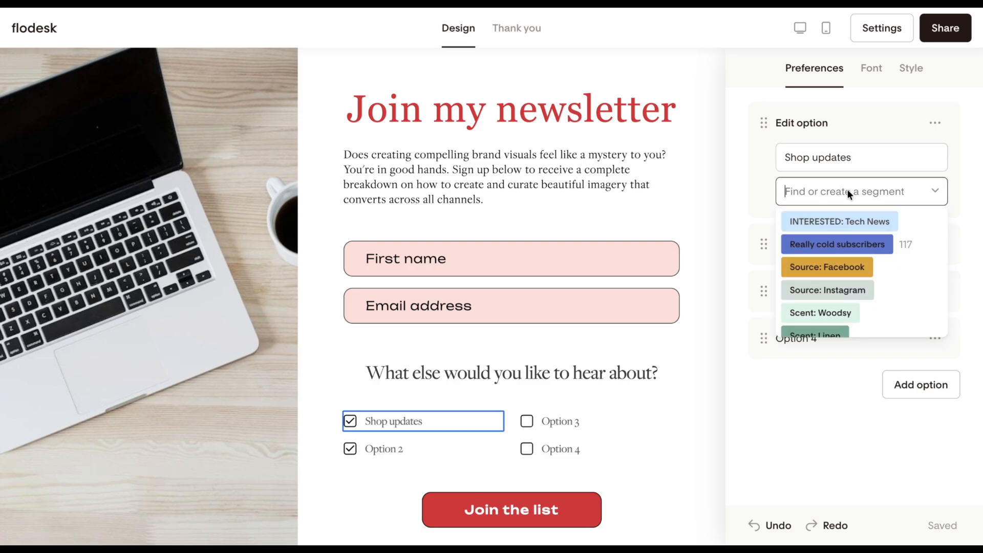
{"action": "type", "text": "Shop Updates"}
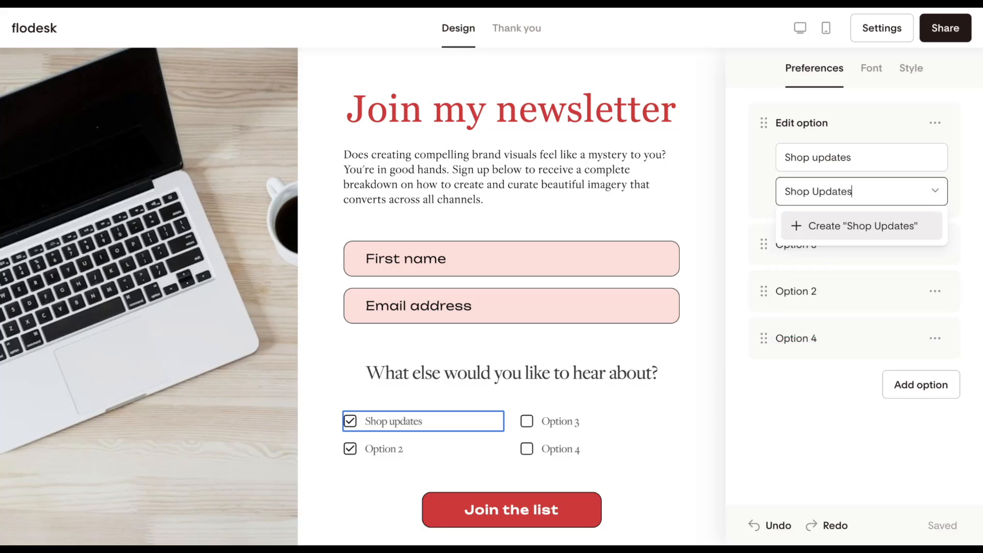
{"action": "left_click", "coordinate": [850, 225]}
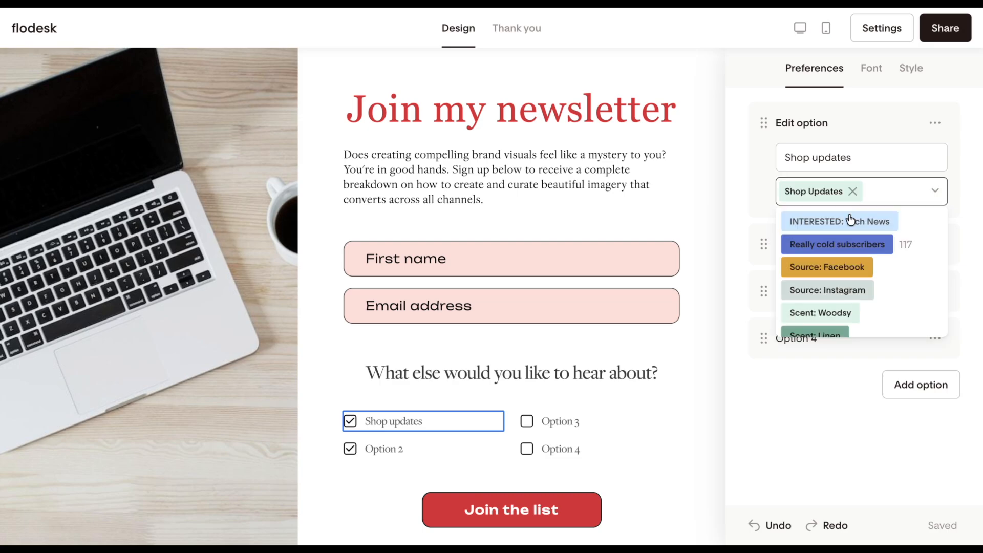
{"action": "left_click", "coordinate": [764, 165]}
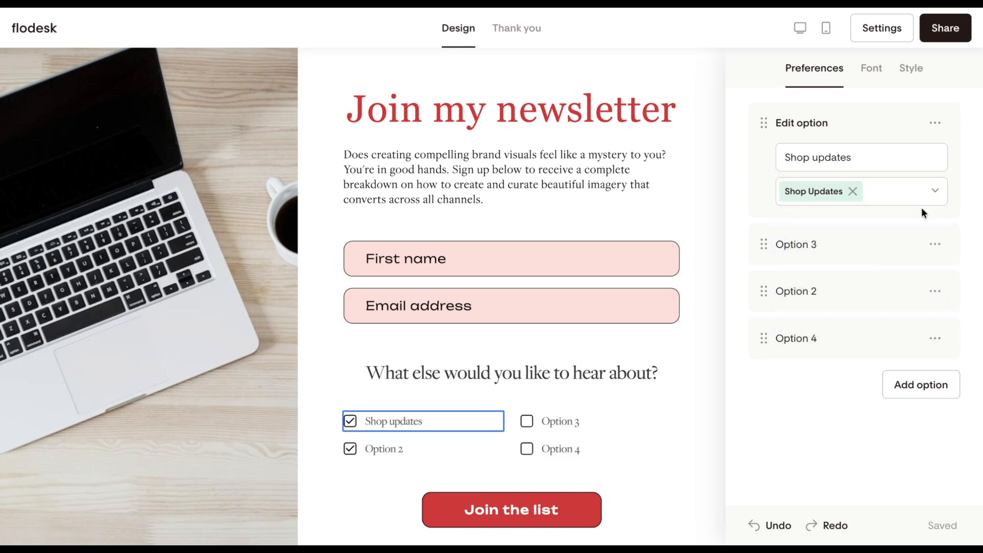
Rename preference Option 3 as "Sales and Discounts" and assign it a "Sales and Discounts" segment
{"action": "left_click", "coordinate": [869, 244]}
{"action": "type", "text": "Sales and Discounts"}
{"action": "left_click", "coordinate": [834, 238]}
{"action": "type", "text": "Sales and Discounts"}
{"action": "left_click", "coordinate": [834, 271]}
{"action": "left_click", "coordinate": [758, 231]}
Rename preference Option 2 as "Email tips" and assign it the segment "INTERESTED: Email Tips"
{"action": "left_click", "coordinate": [829, 294]}
{"action": "type", "text": "Email tips"}
{"action": "left_click", "coordinate": [834, 286]}
{"action": "type", "text": "emai"}
{"action": "left_click", "coordinate": [832, 316]}
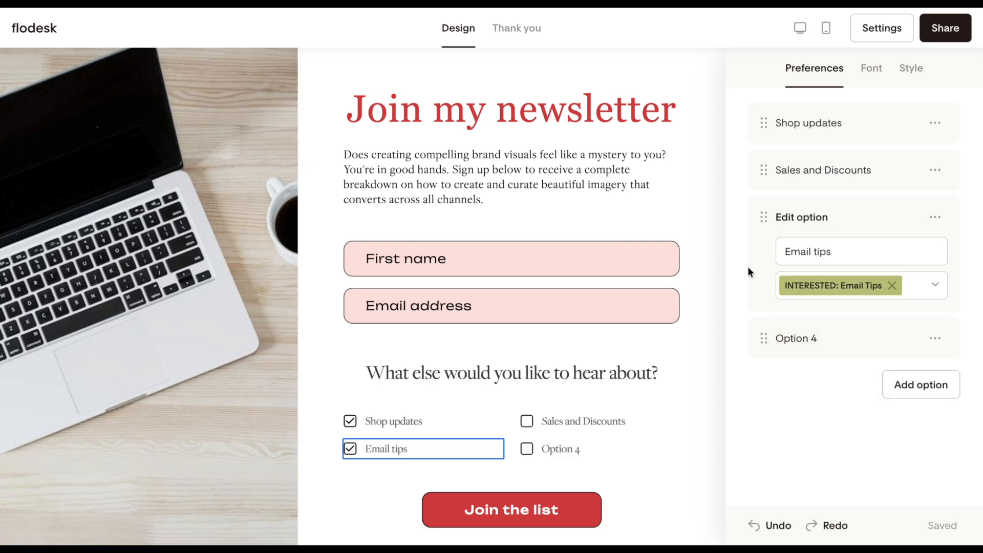
Rename preference Option 4 as "Favorite software" and assign it a newly created segment named "Software recs"
{"action": "left_click", "coordinate": [817, 340]}
{"action": "type", "text": "Favorite software"}
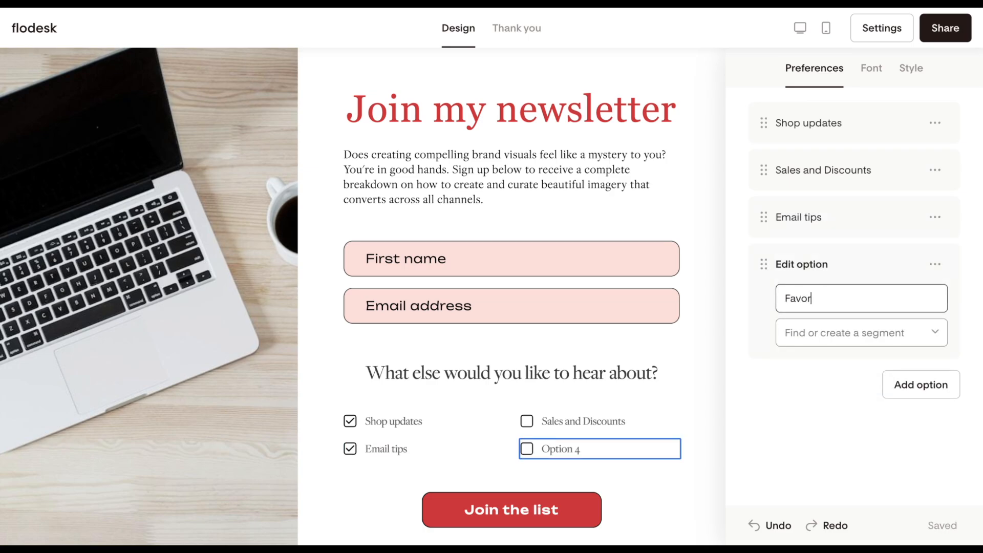
{"action": "left_click", "coordinate": [839, 333]}
{"action": "type", "text": "software recs"}
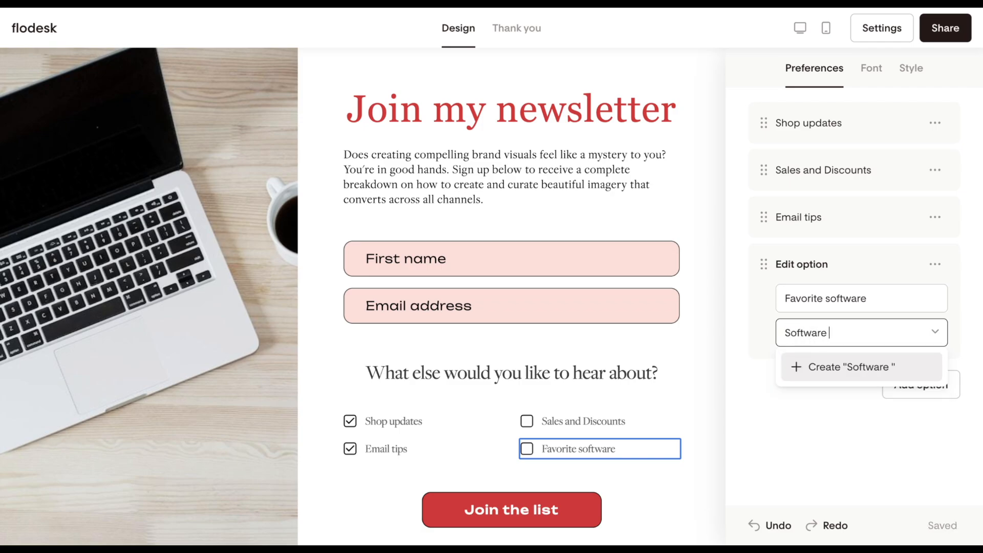
{"action": "key", "text": "Return"}
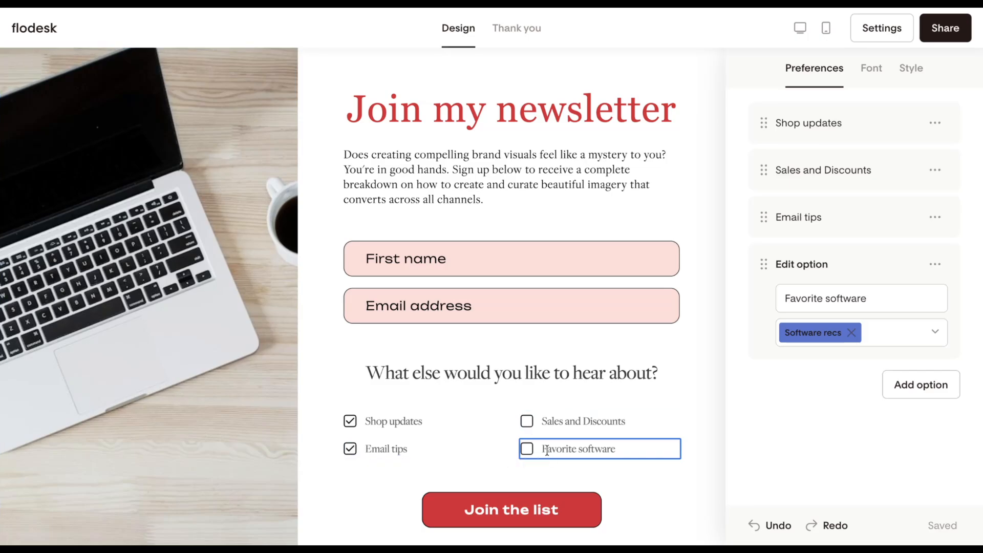
{"action": "scroll", "coordinate": [547, 450], "scroll_direction": "down", "scroll_amount": 1}
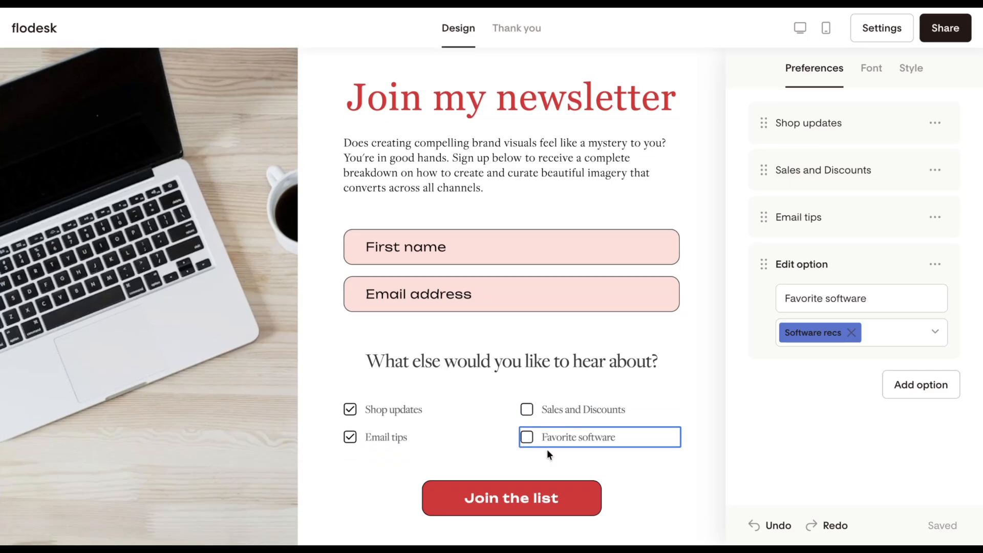
Try the dot, circle and heart checkbox styles on the preference options and return to the rounded checkmark style
{"action": "left_click", "coordinate": [865, 78]}
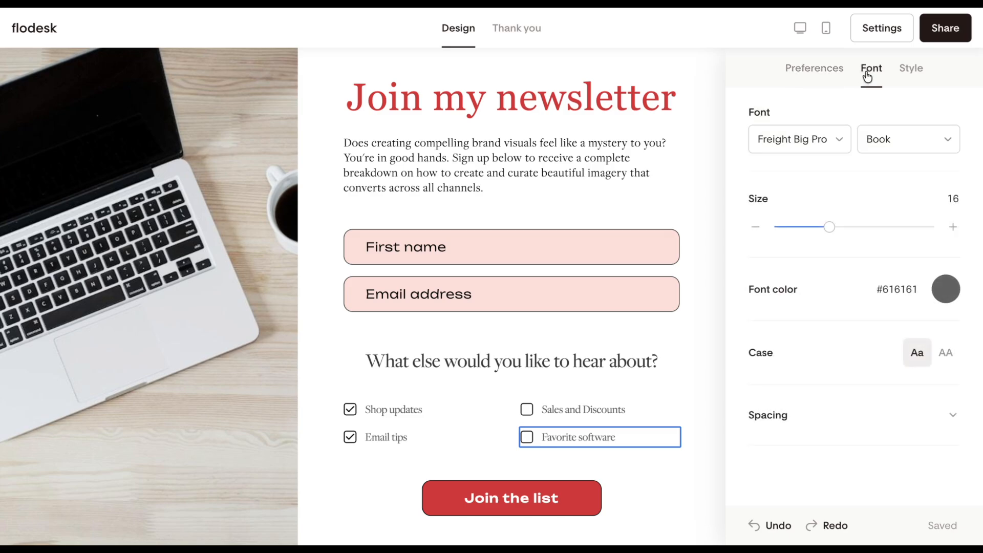
{"action": "left_click", "coordinate": [921, 75]}
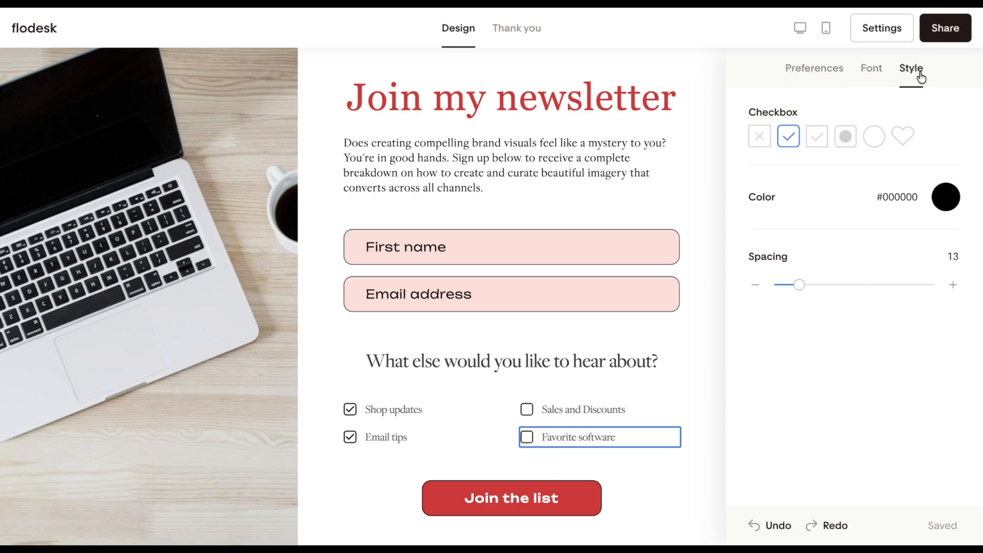
{"action": "left_click", "coordinate": [845, 136]}
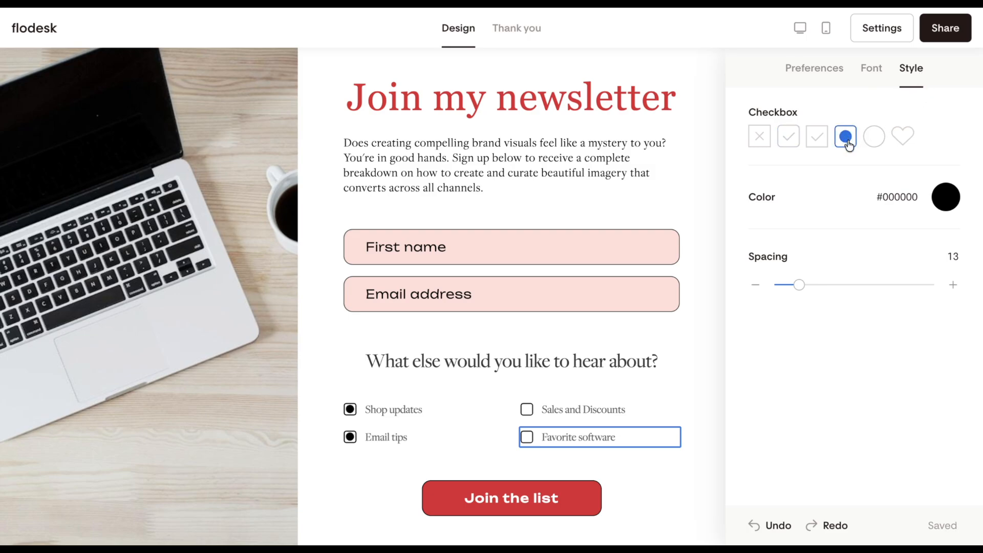
{"action": "left_click", "coordinate": [879, 138]}
{"action": "left_click", "coordinate": [903, 138]}
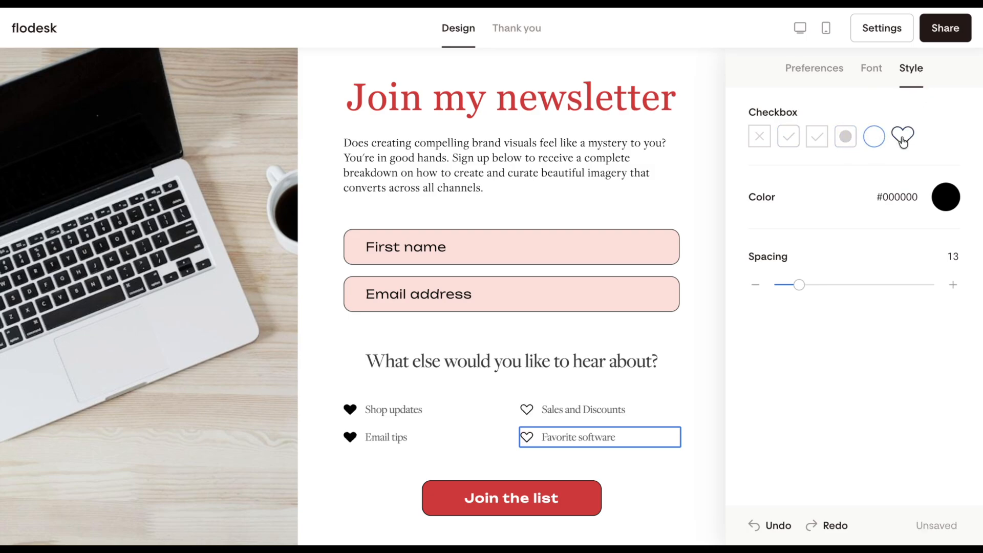
{"action": "left_click", "coordinate": [791, 139]}
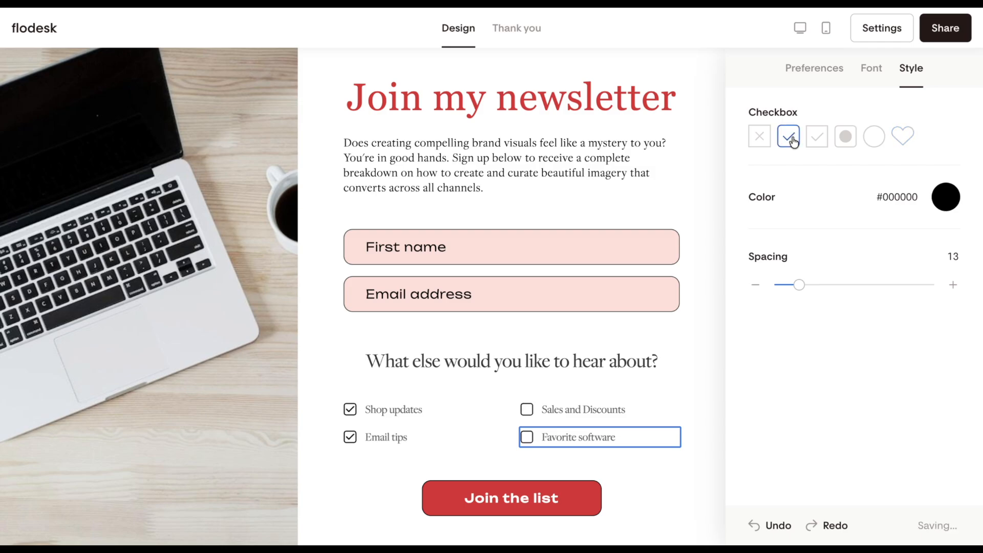
Preview the whole signup form in its mobile layout and return to editing
{"action": "left_click", "coordinate": [709, 199]}
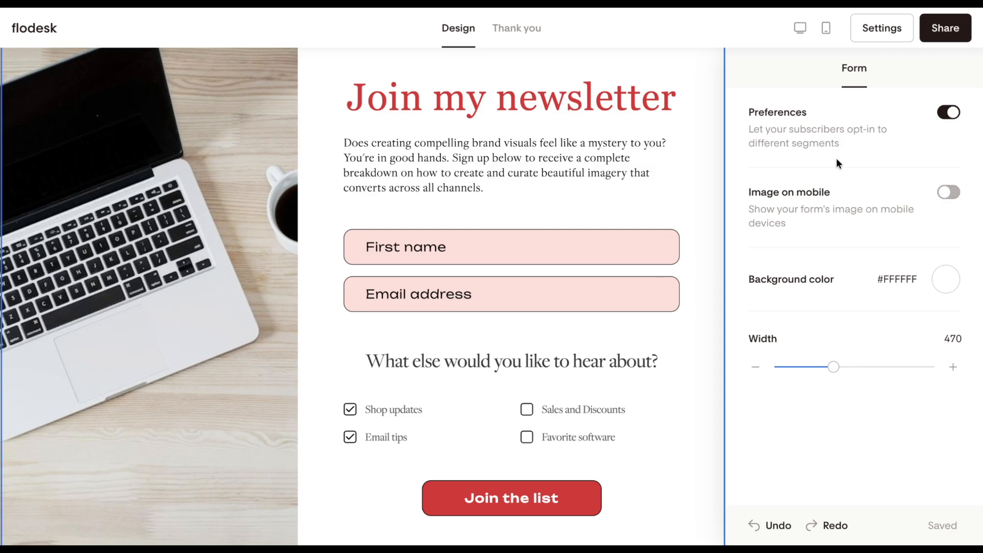
{"action": "left_click", "coordinate": [826, 28]}
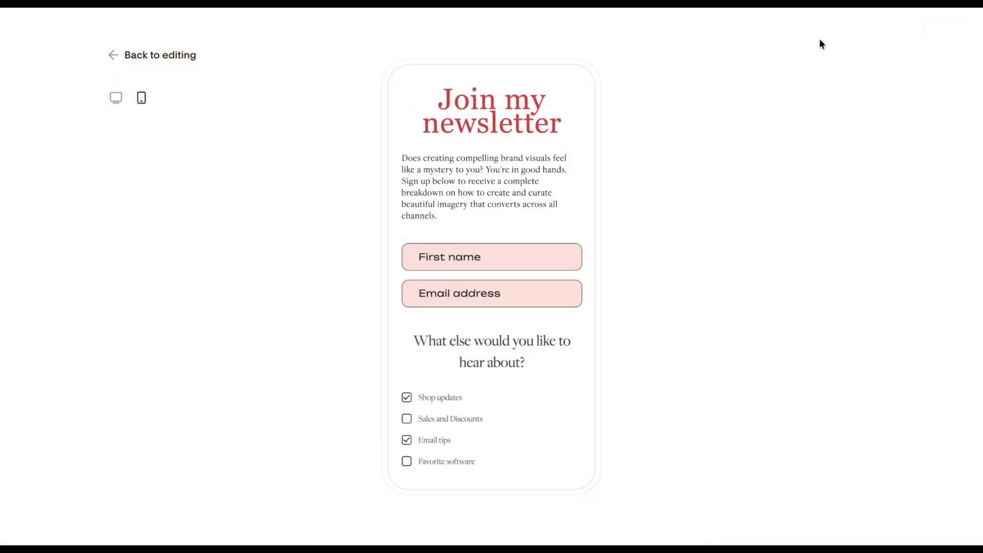
{"action": "scroll", "coordinate": [532, 159], "scroll_direction": "down", "scroll_amount": 2}
{"action": "scroll", "coordinate": [531, 159], "scroll_direction": "up", "scroll_amount": 2}
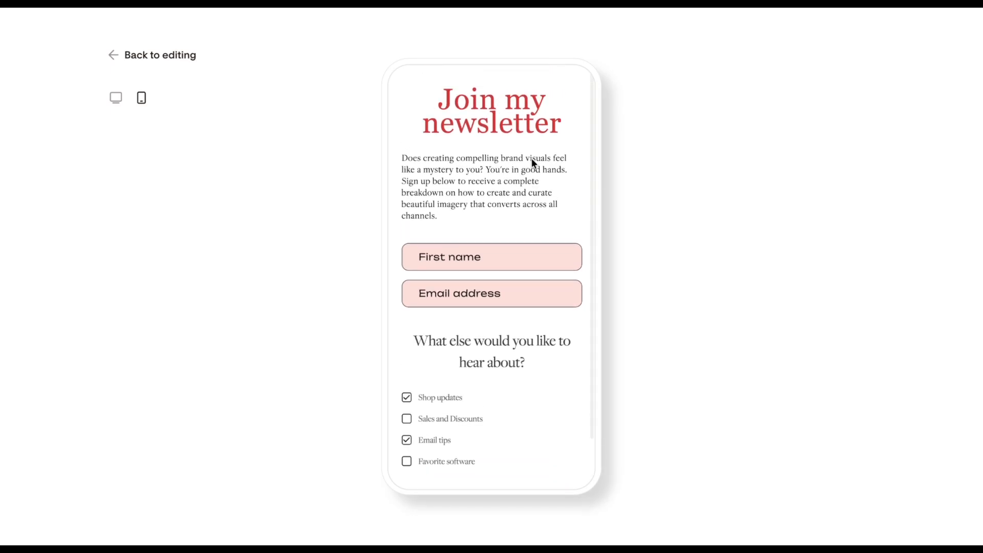
{"action": "left_click", "coordinate": [113, 54]}
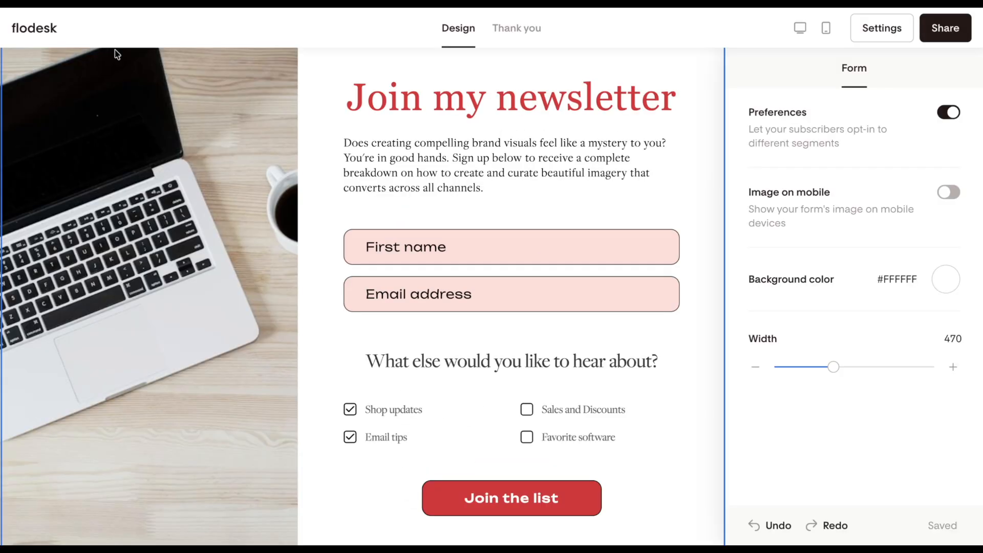
Enable the form's image on mobile devices and check it in the mobile preview
{"action": "left_click", "coordinate": [950, 194]}
{"action": "left_click", "coordinate": [825, 28]}
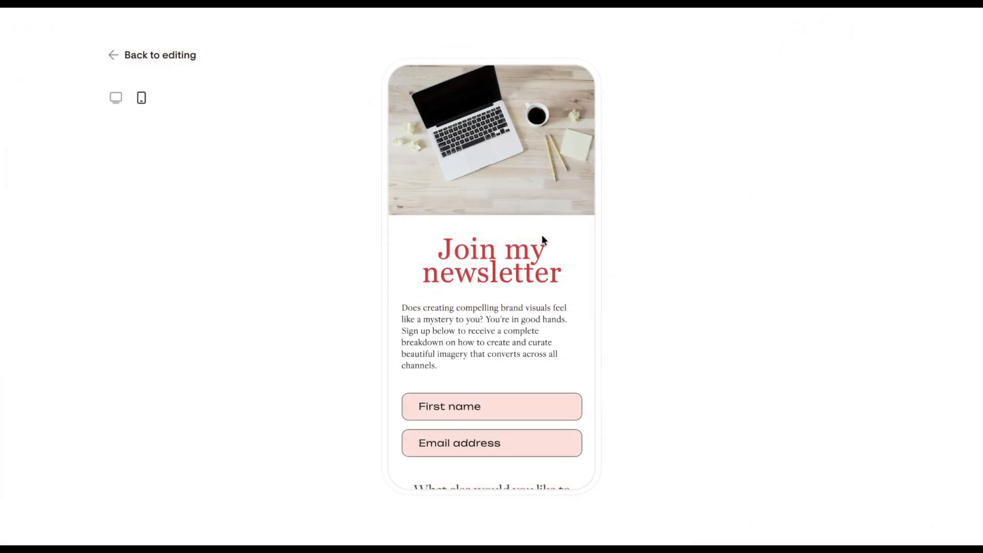
{"action": "left_click", "coordinate": [126, 51]}
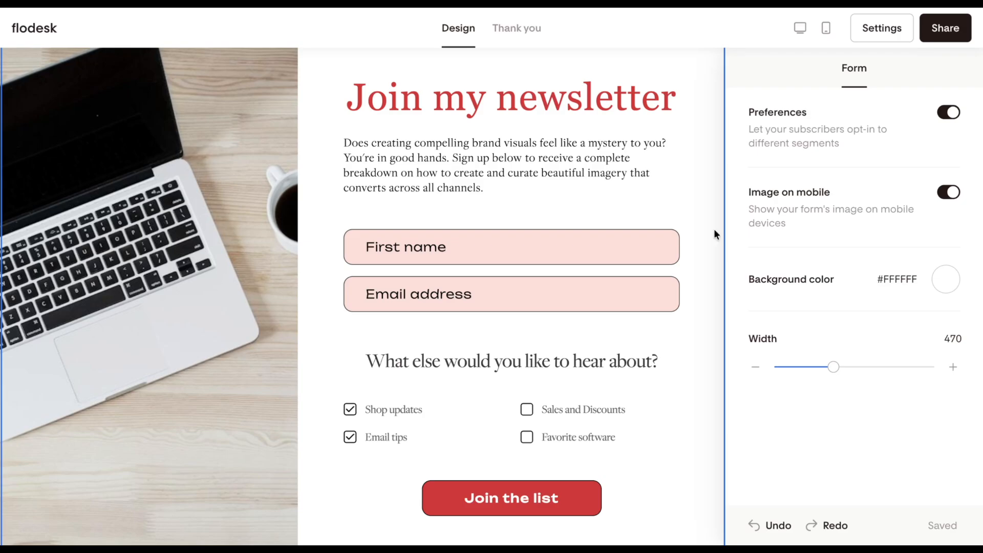
Set the form's background color to #FFFAF4 and its width to 496
{"action": "left_click", "coordinate": [948, 277]}
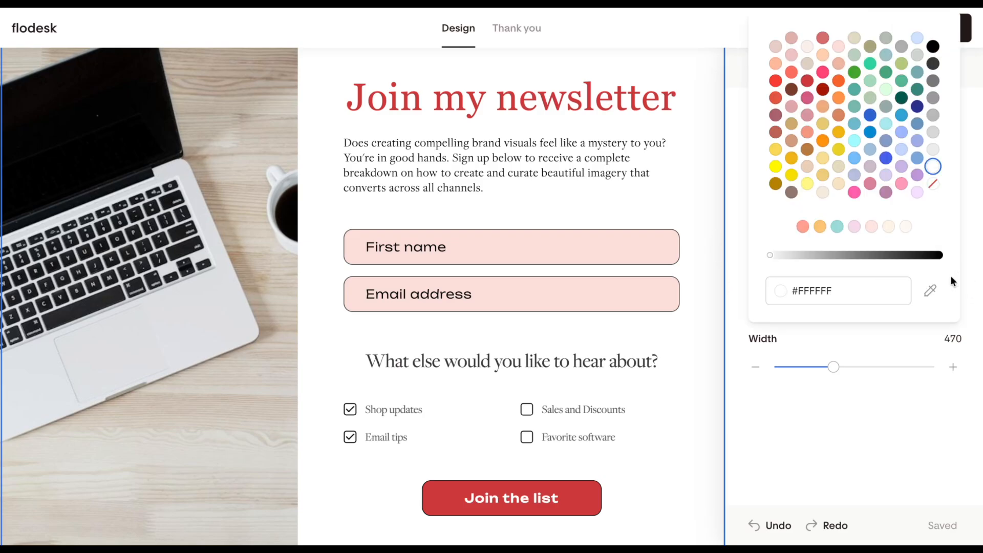
{"action": "left_click", "coordinate": [906, 226]}
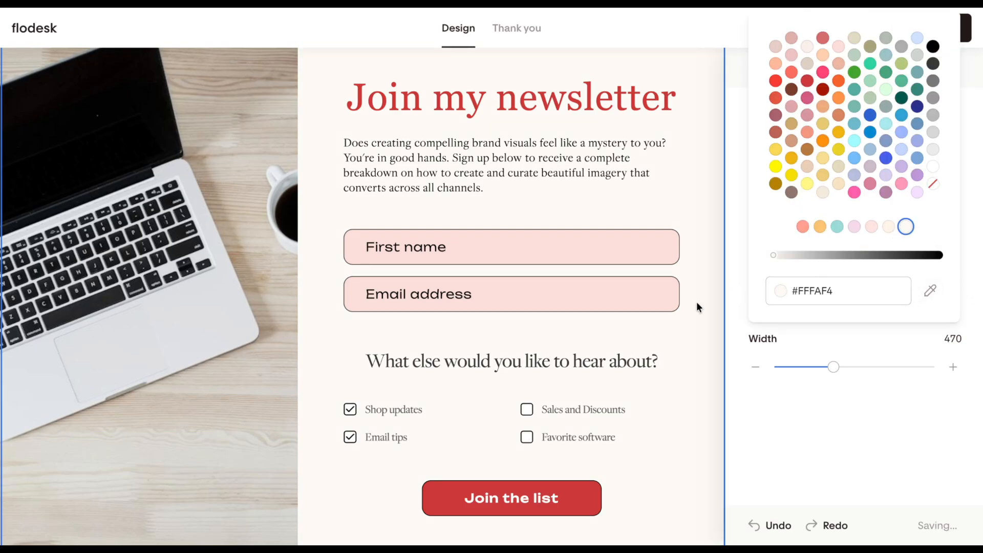
{"action": "left_click", "coordinate": [930, 377]}
{"action": "mouse_move", "coordinate": [834, 366]}
{"action": "left_mouse_down"}
{"action": "mouse_move", "coordinate": [872, 375]}
{"action": "mouse_move", "coordinate": [821, 371]}
{"action": "mouse_move", "coordinate": [851, 371]}
{"action": "left_mouse_up"}
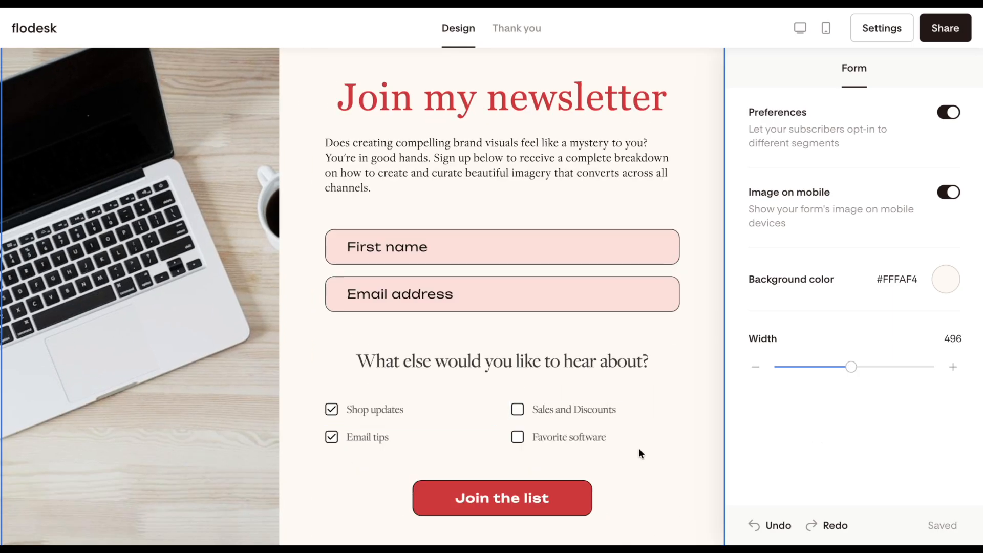
Try the URL redirect and form sharing options for the thank-you page, leaving both turned off
{"action": "left_click", "coordinate": [526, 32]}
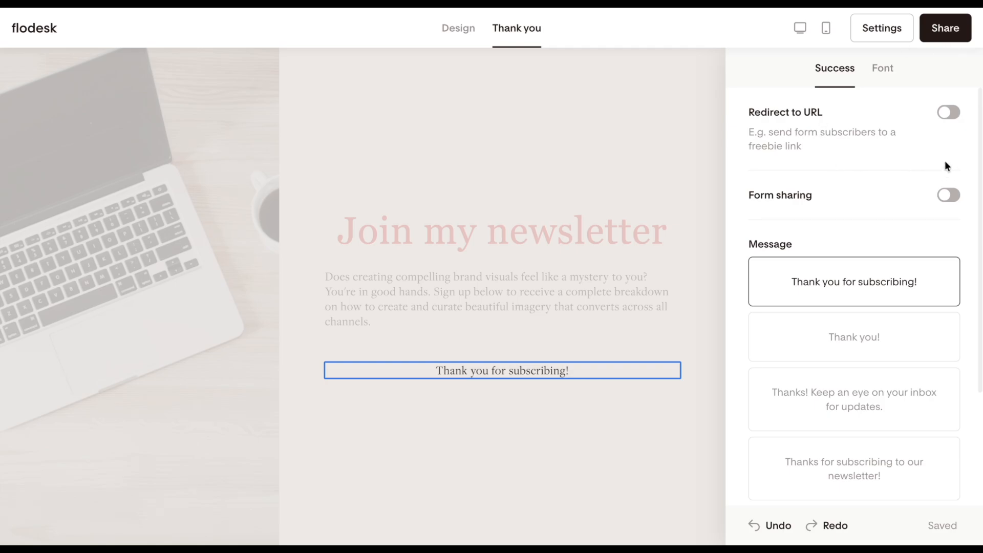
{"action": "left_click", "coordinate": [953, 117]}
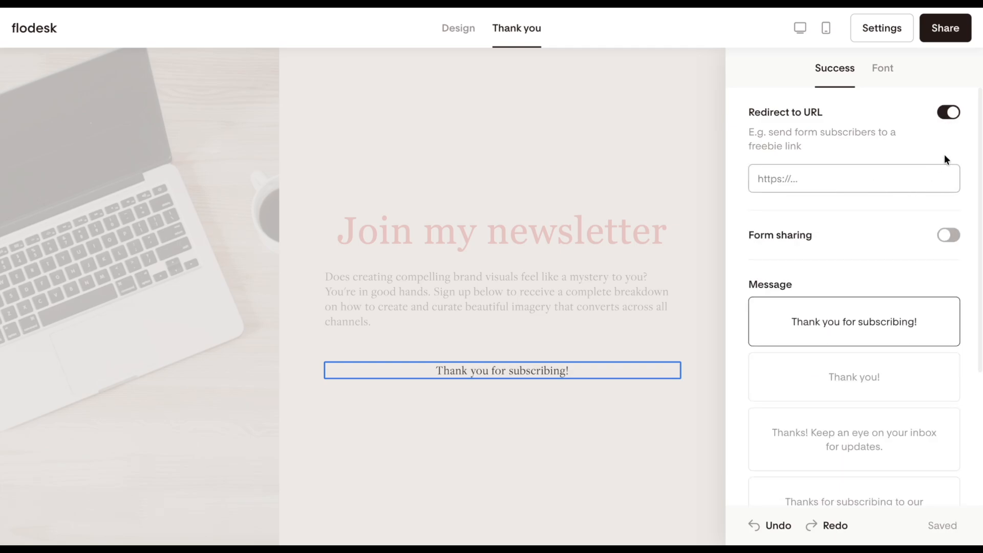
{"action": "left_click", "coordinate": [950, 118]}
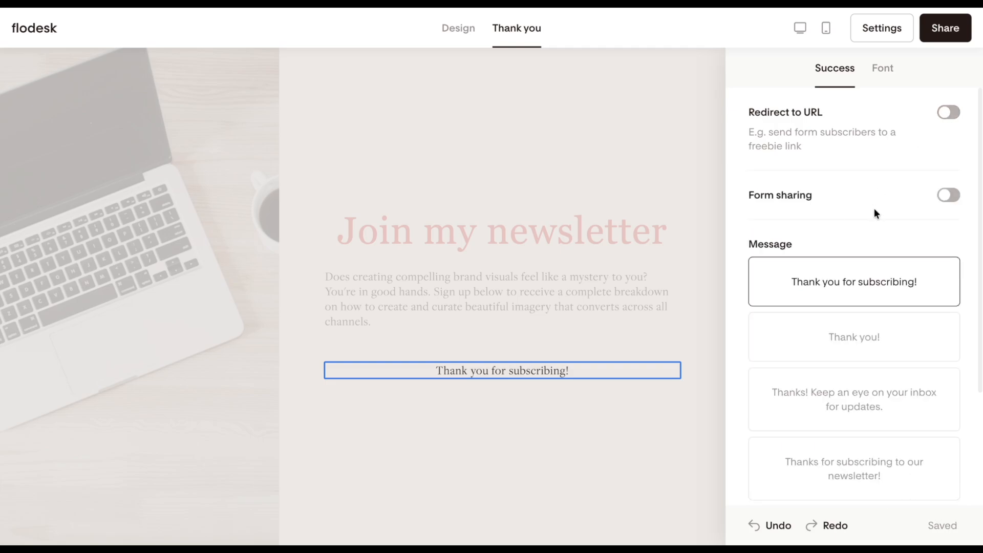
{"action": "left_click", "coordinate": [947, 199]}
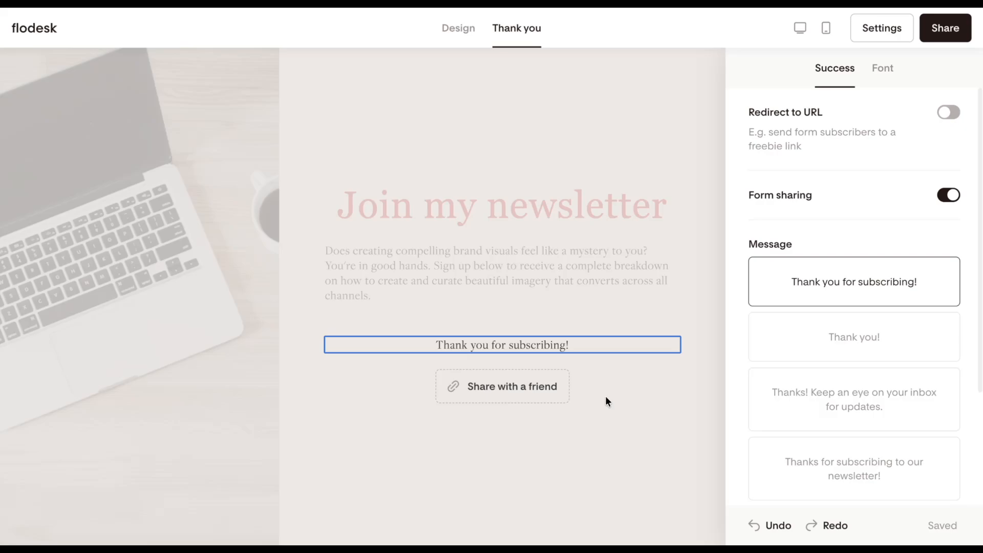
{"action": "left_click", "coordinate": [949, 194]}
Replace the preset thank-you message with the custom success message "You're in!"
{"action": "scroll", "coordinate": [932, 298], "scroll_direction": "down", "scroll_amount": 2}
{"action": "scroll", "coordinate": [932, 298], "scroll_direction": "down", "scroll_amount": 2}
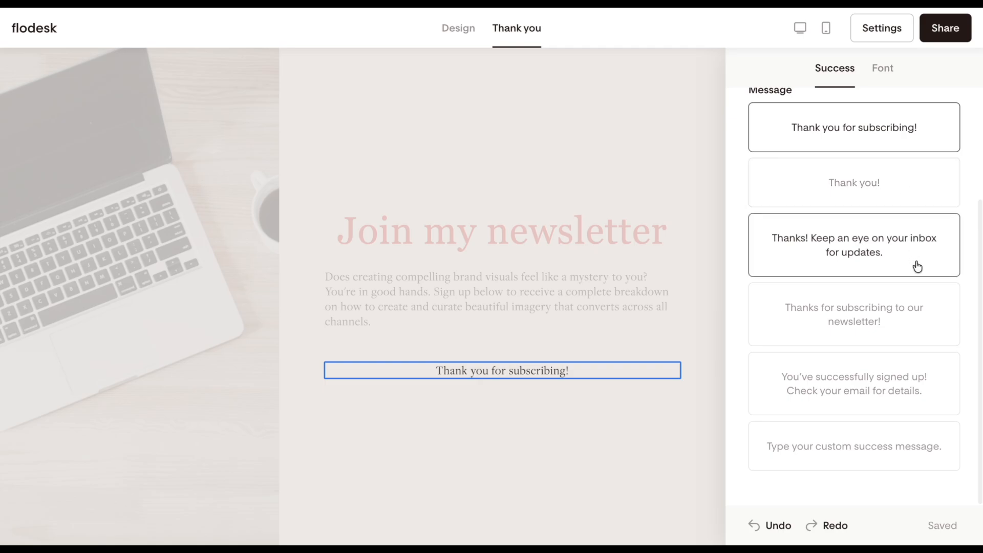
{"action": "left_click", "coordinate": [893, 197]}
{"action": "left_click", "coordinate": [894, 306]}
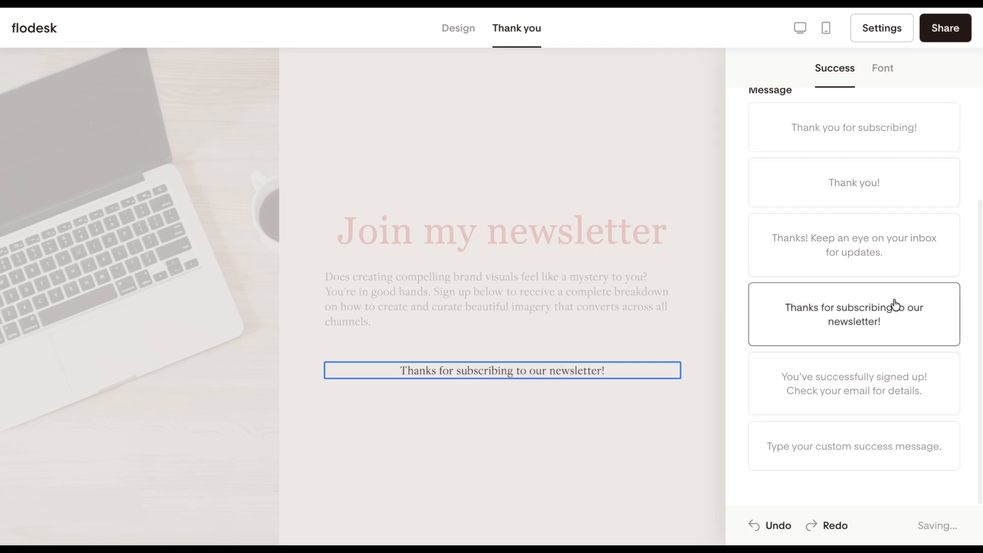
{"action": "left_click", "coordinate": [910, 447]}
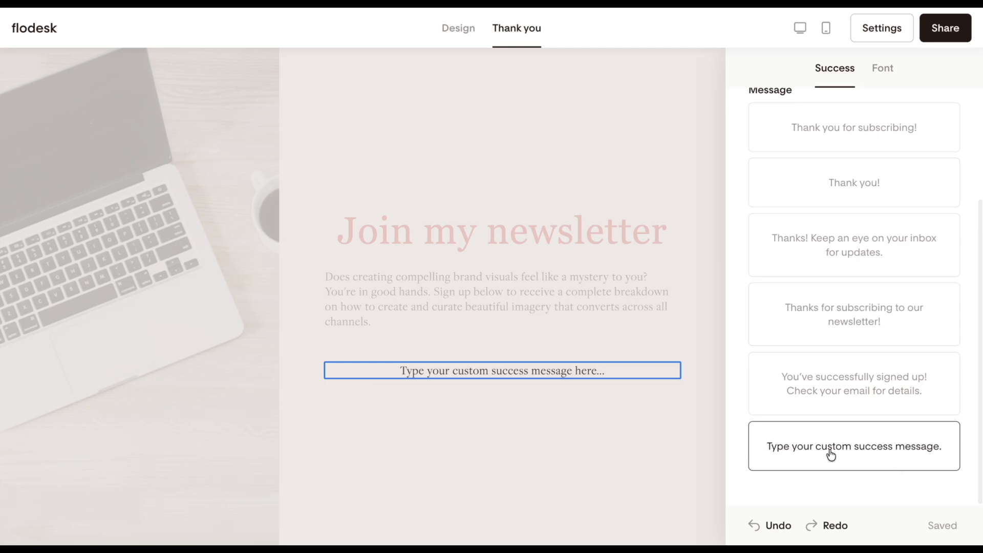
{"action": "triple_click", "coordinate": [524, 371]}
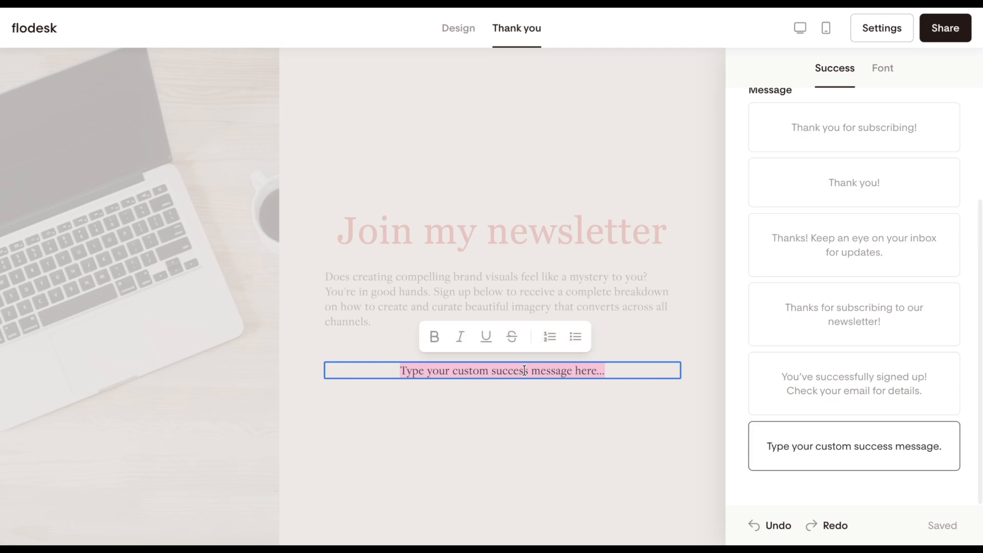
{"action": "type", "text": "You're in!"}
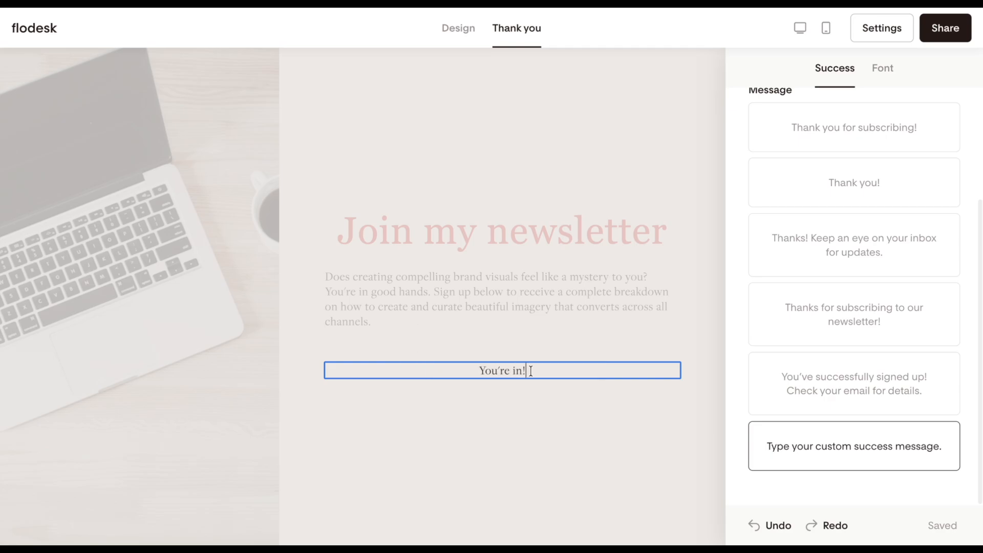
Change the font of the custom success message to Unbounded
{"action": "left_click", "coordinate": [890, 73]}
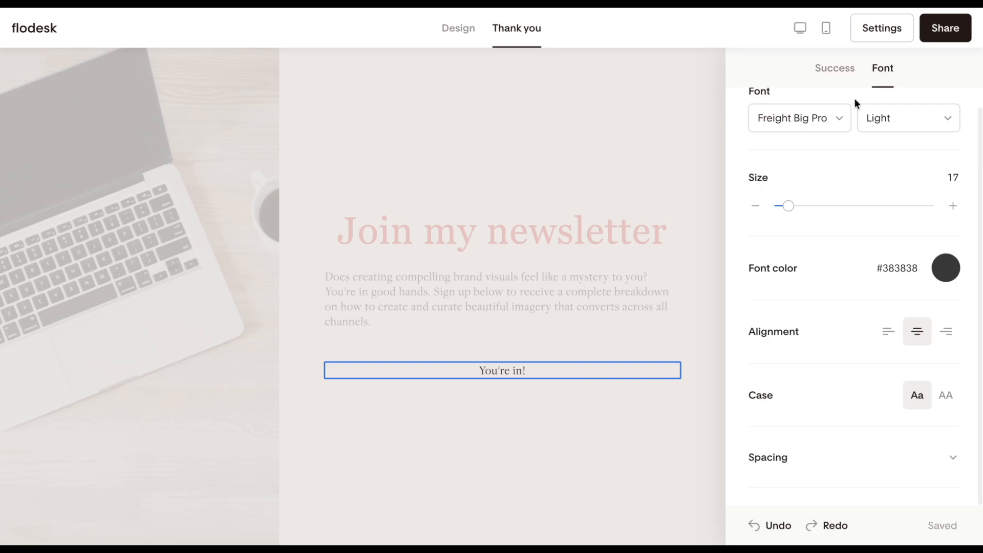
{"action": "left_click", "coordinate": [810, 124]}
{"action": "scroll", "coordinate": [811, 254], "scroll_direction": "up", "scroll_amount": 5}
{"action": "scroll", "coordinate": [811, 253], "scroll_direction": "up", "scroll_amount": 5}
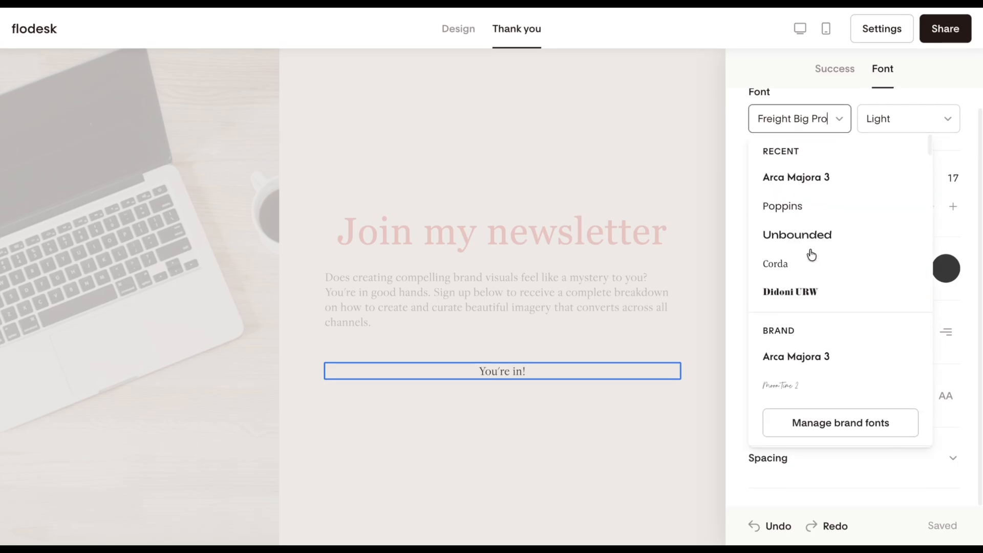
{"action": "left_click", "coordinate": [810, 236]}
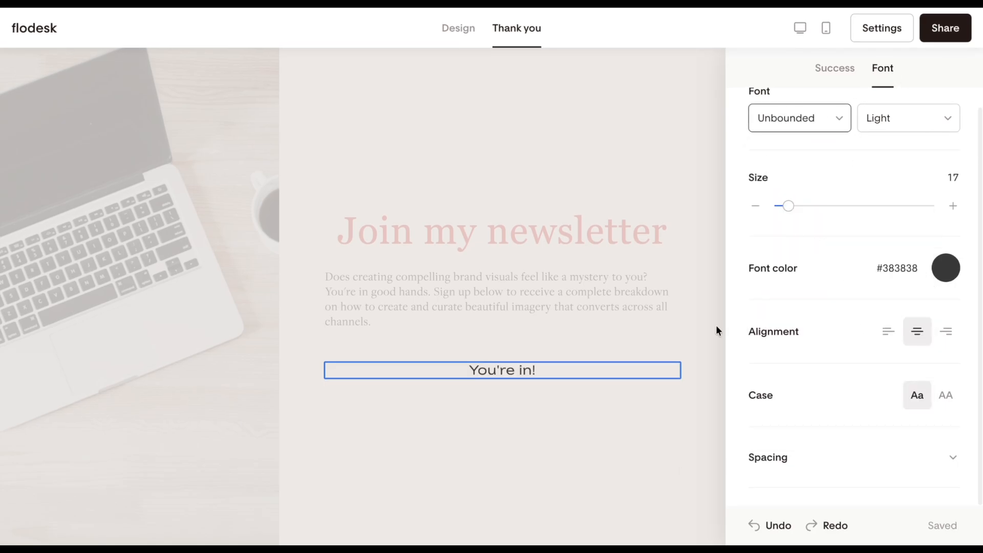
Review the form's opt-in and segment settings and save "newsletter" as the ending of the form link
{"action": "left_click", "coordinate": [880, 31]}
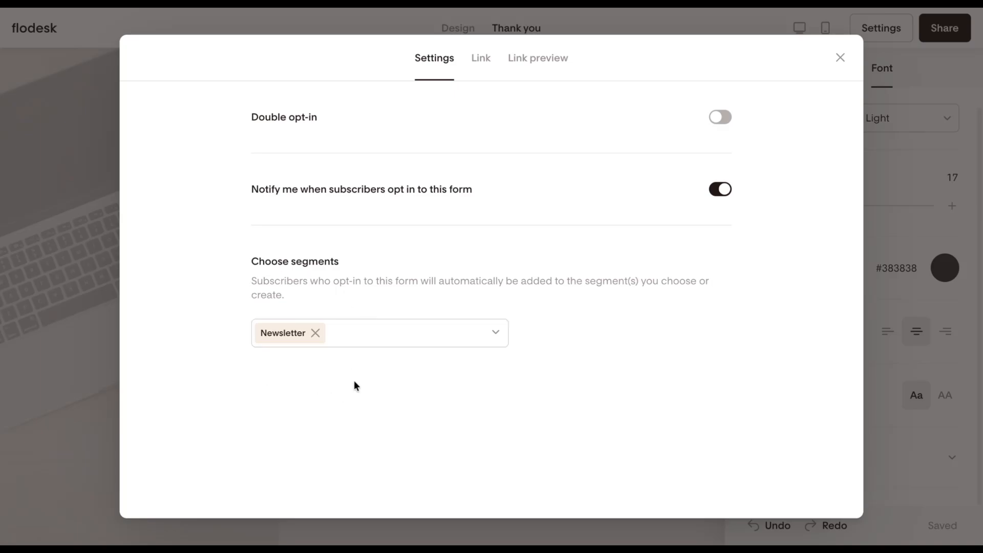
{"action": "left_click", "coordinate": [380, 336]}
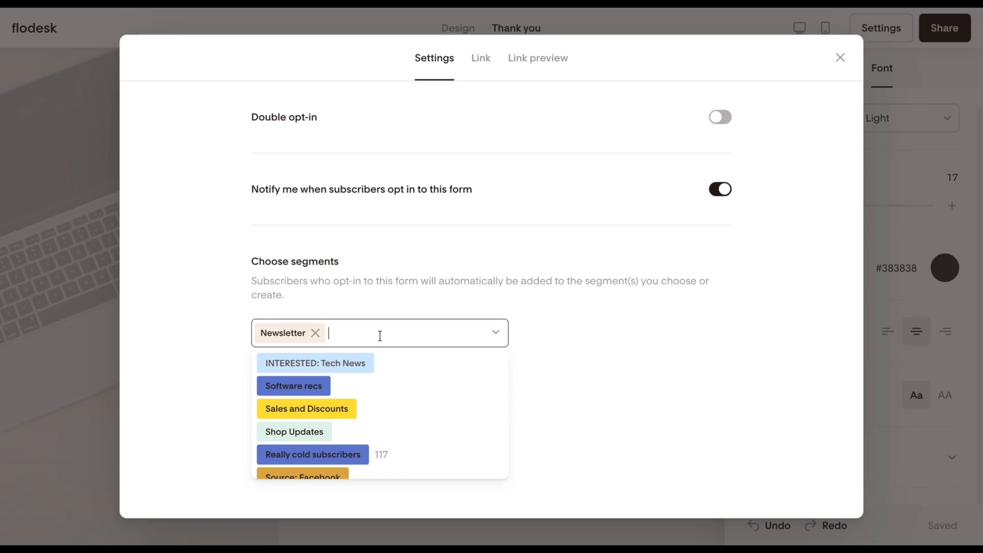
{"action": "left_click", "coordinate": [489, 69]}
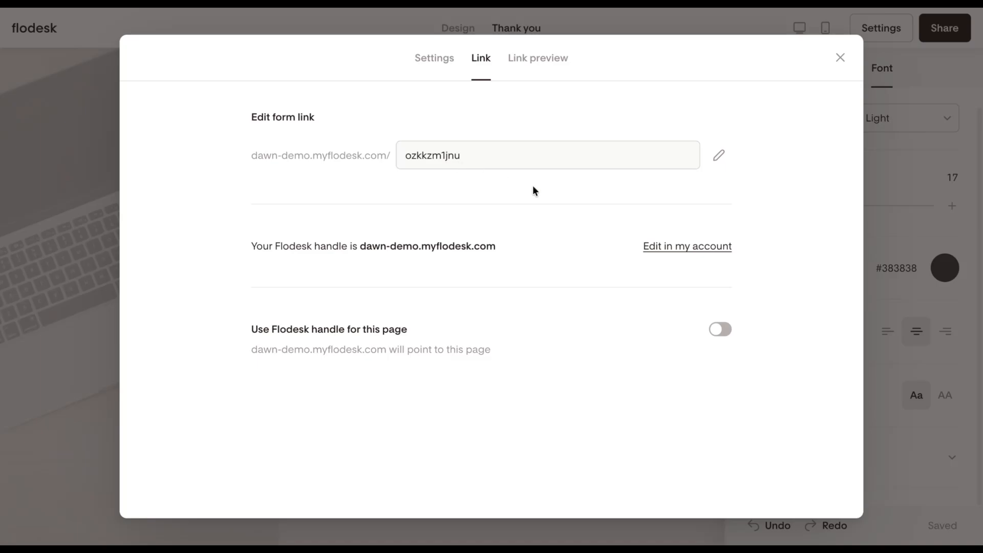
{"action": "left_click", "coordinate": [719, 155]}
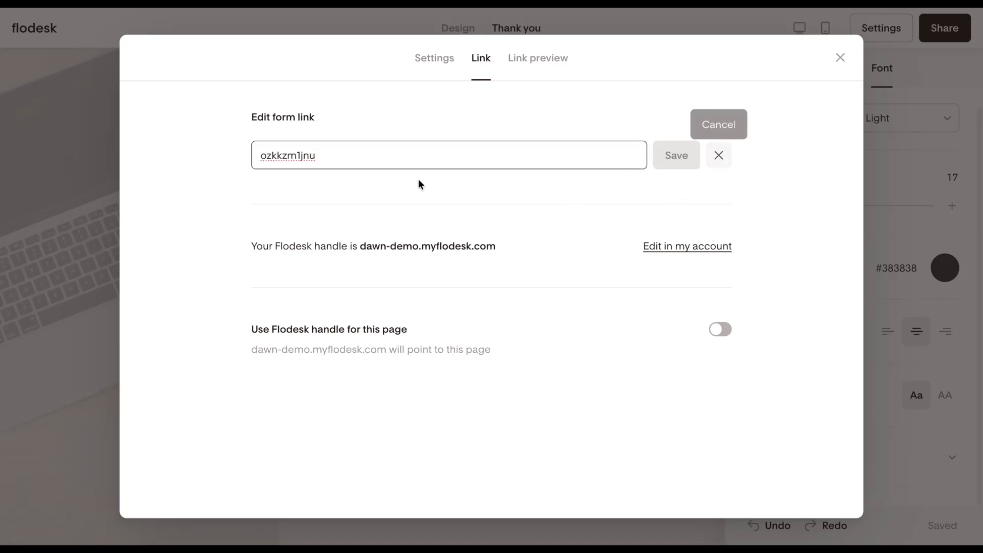
{"action": "triple_click", "coordinate": [377, 156]}
{"action": "type", "text": "newsletter"}
{"action": "left_click", "coordinate": [680, 159]}
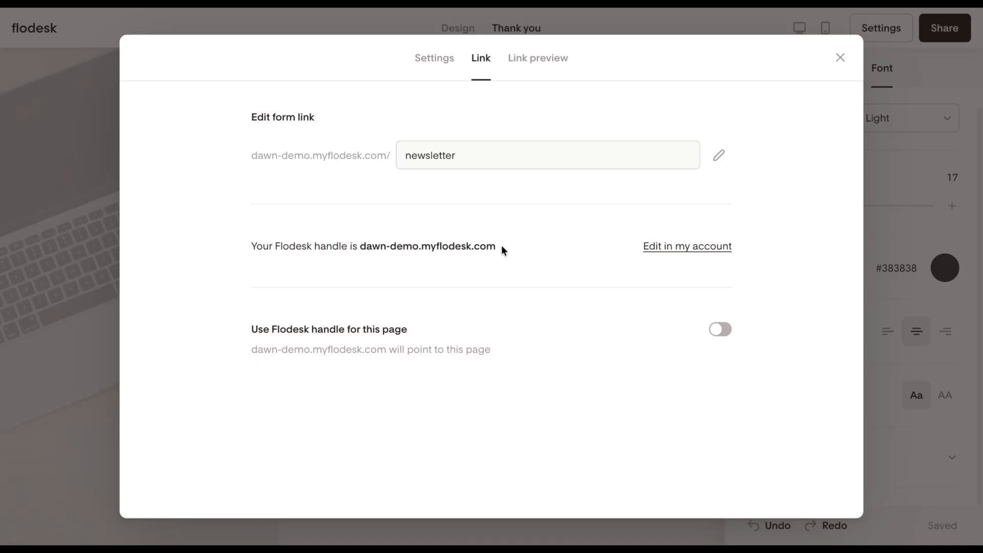
{"action": "left_click_drag", "start_coordinate": [500, 244], "coordinate": [356, 251]}
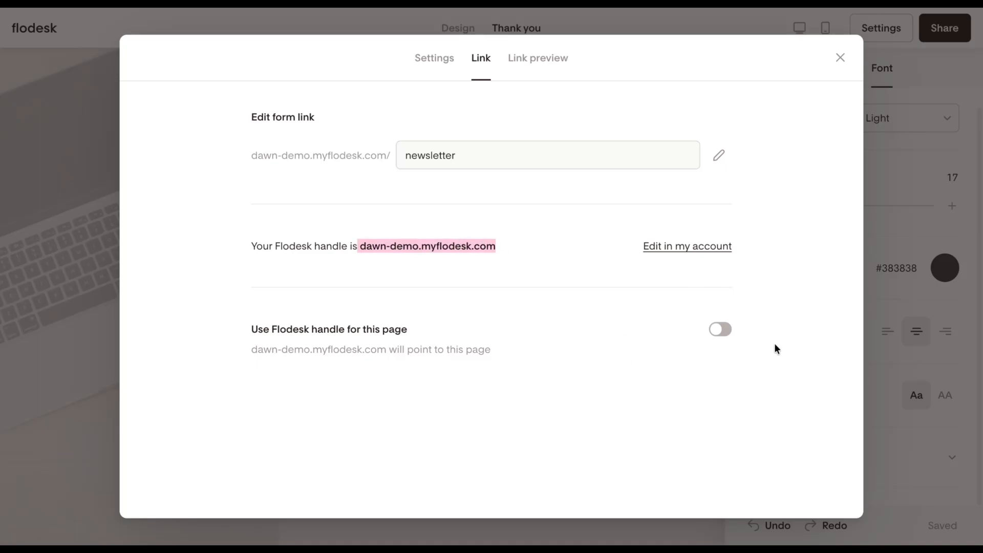
{"action": "left_click", "coordinate": [531, 320]}
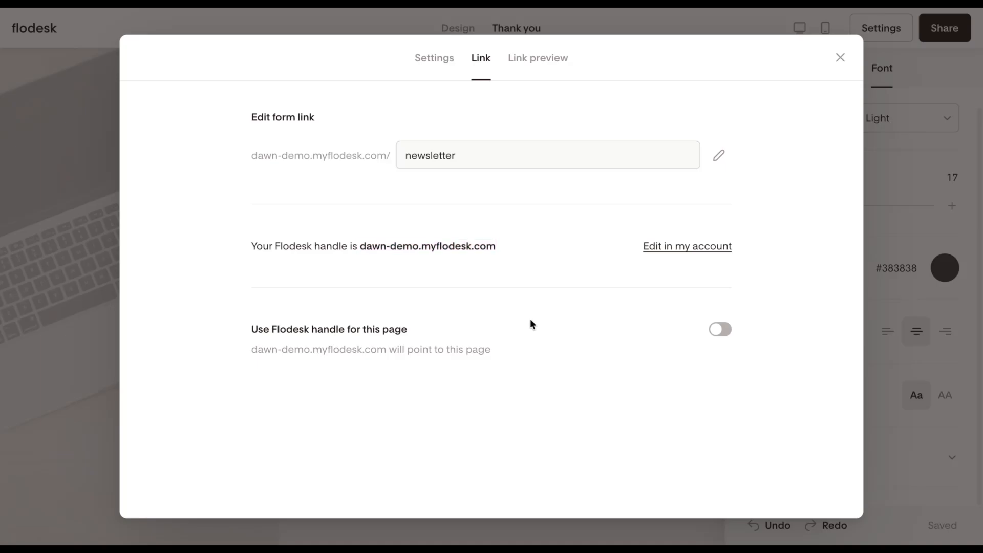
Replace the link preview image with an Unsplash photo found under "desk", showing a notebook, white keyboard and coffee cup
{"action": "left_click", "coordinate": [553, 62]}
{"action": "scroll", "coordinate": [734, 185], "scroll_direction": "down", "scroll_amount": 3}
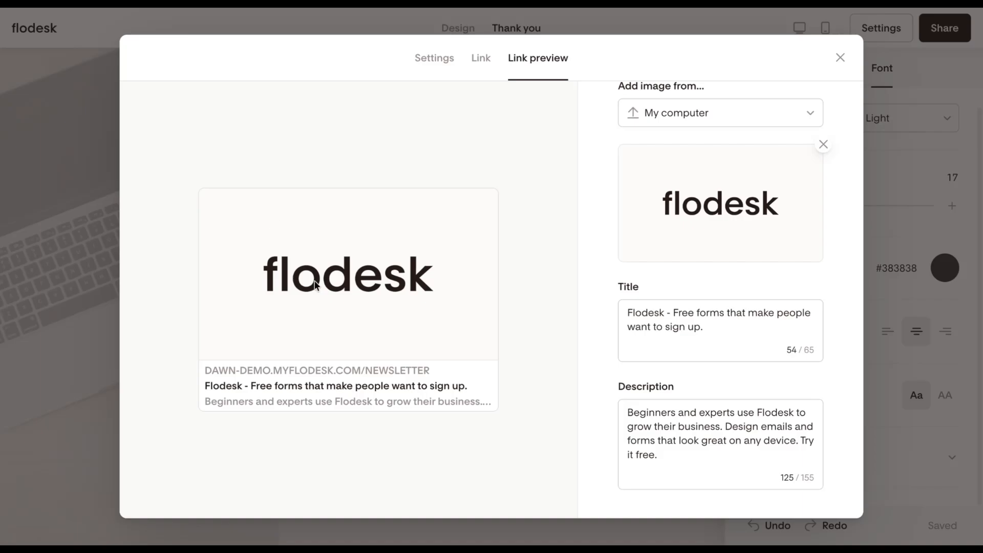
{"action": "left_click", "coordinate": [736, 115]}
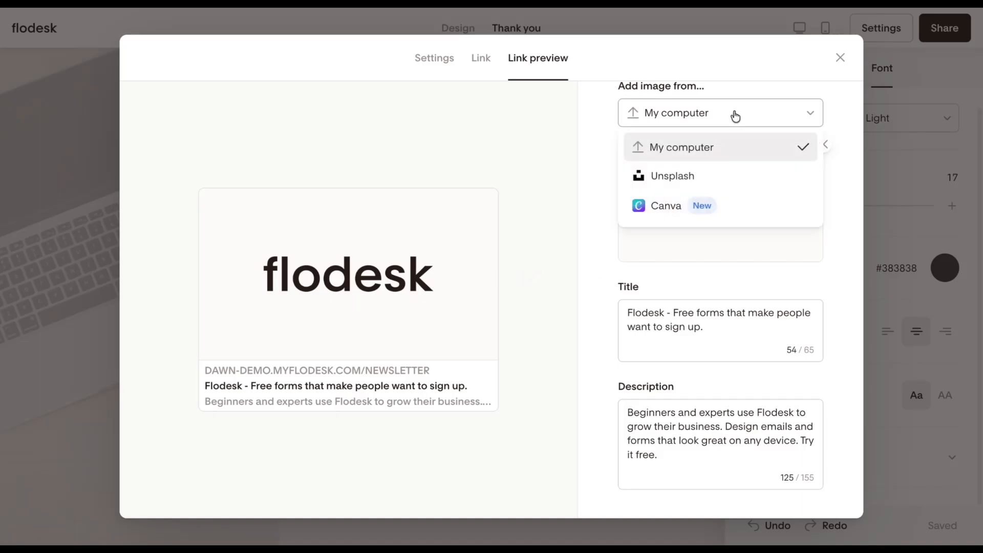
{"action": "left_click", "coordinate": [726, 176]}
{"action": "left_click", "coordinate": [724, 210]}
{"action": "type", "text": "desk"}
{"action": "scroll", "coordinate": [421, 377], "scroll_direction": "down", "scroll_amount": 5}
{"action": "left_click", "coordinate": [492, 297]}
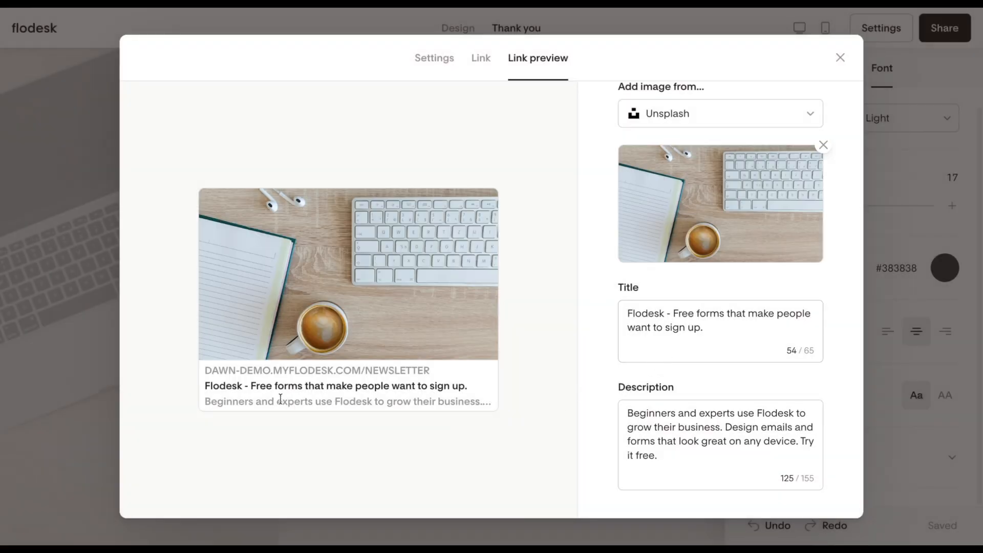
Set the link preview title to "Join my newsletter" and close the form settings
{"action": "double_click", "coordinate": [663, 331]}
{"action": "key", "text": "ctrl+a"}
{"action": "type", "text": "Join my newsletter"}
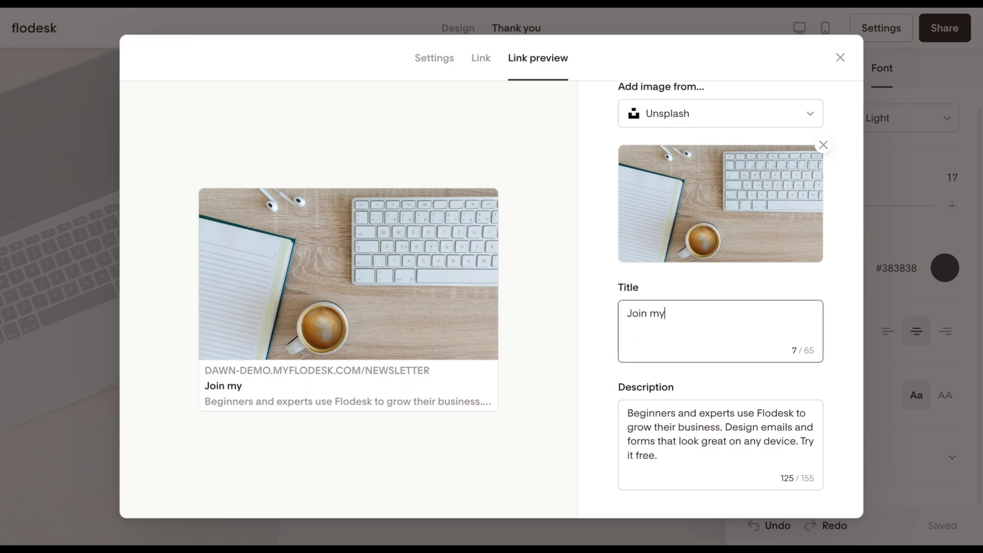
{"action": "double_click", "coordinate": [682, 448]}
{"action": "left_click", "coordinate": [684, 460]}
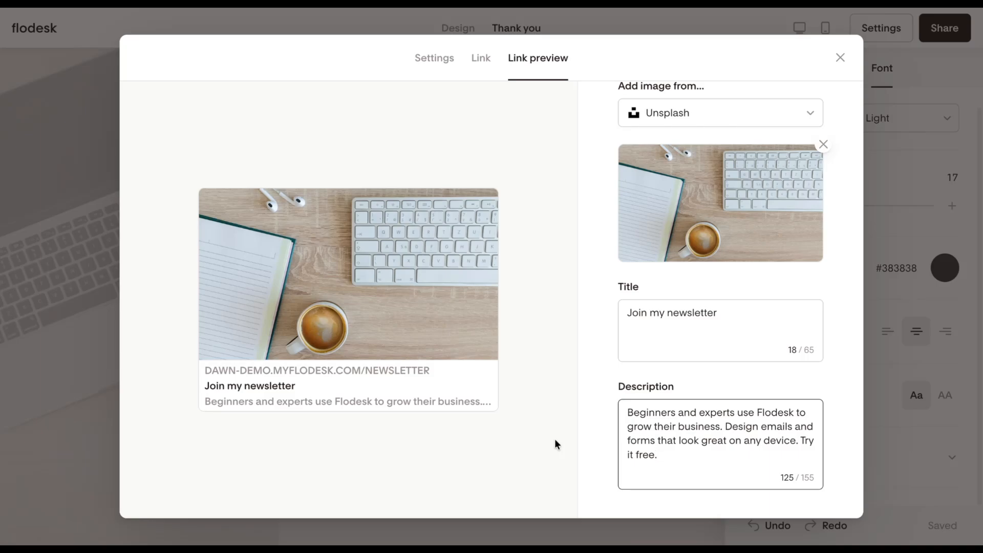
{"action": "left_click", "coordinate": [476, 439]}
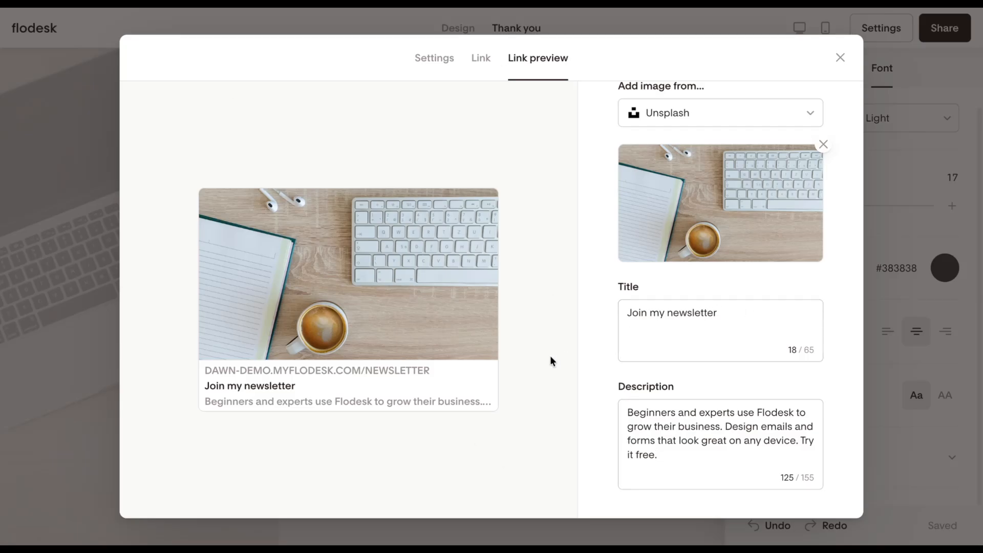
{"action": "left_click", "coordinate": [840, 58]}
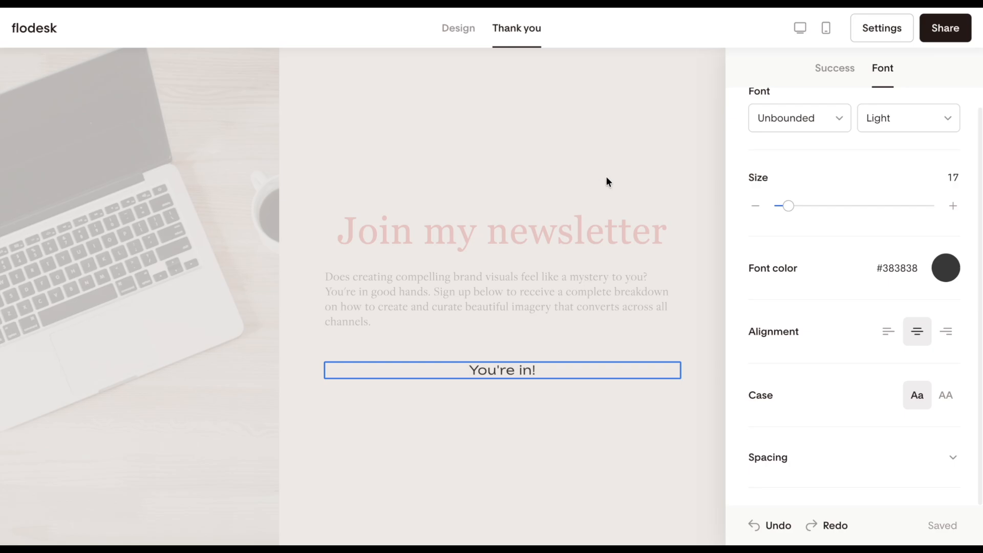
Return to the forms overview and rename the "Full page with image" form as "Newsletter Opt-in - Full Page"
{"action": "left_click", "coordinate": [29, 30]}
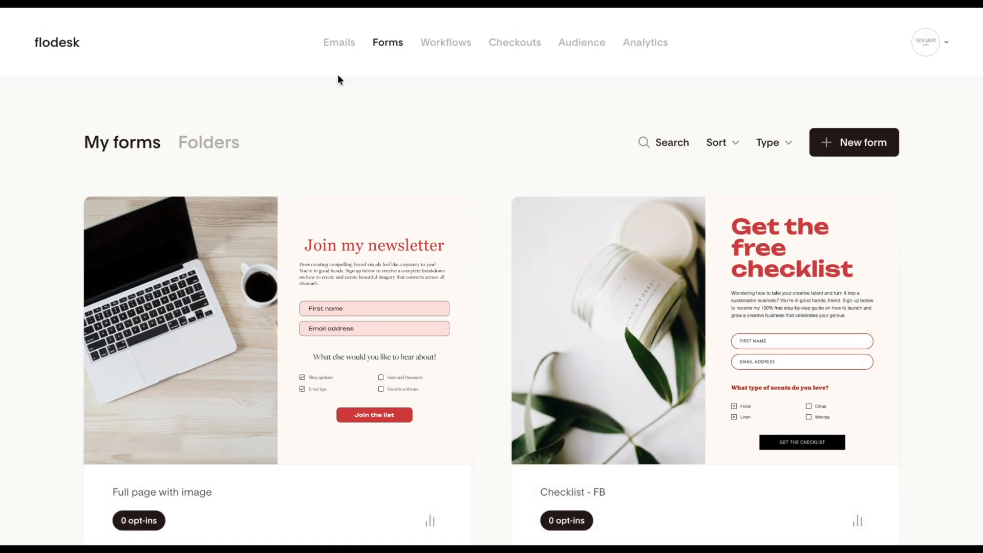
{"action": "scroll", "coordinate": [422, 200], "scroll_direction": "down", "scroll_amount": 3}
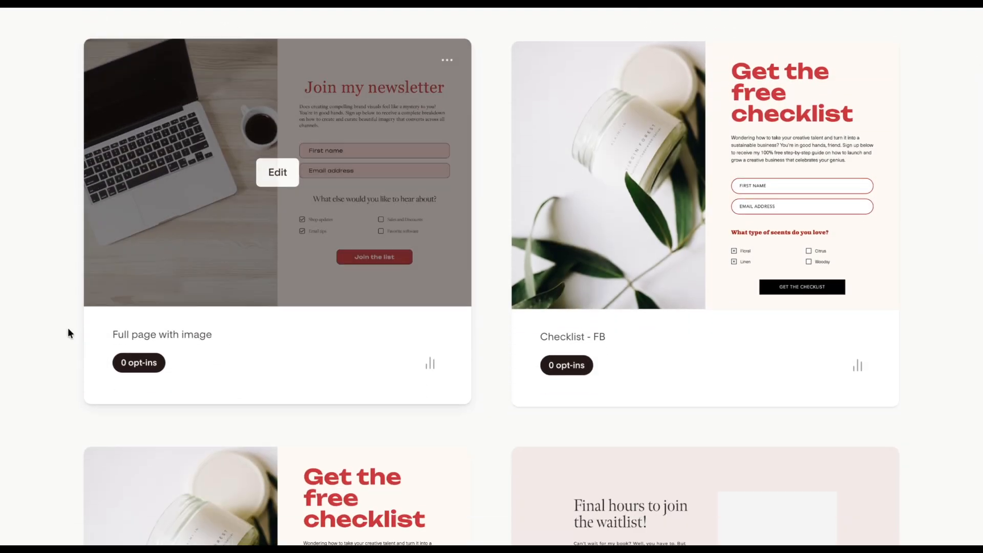
{"action": "double_click", "coordinate": [202, 338]}
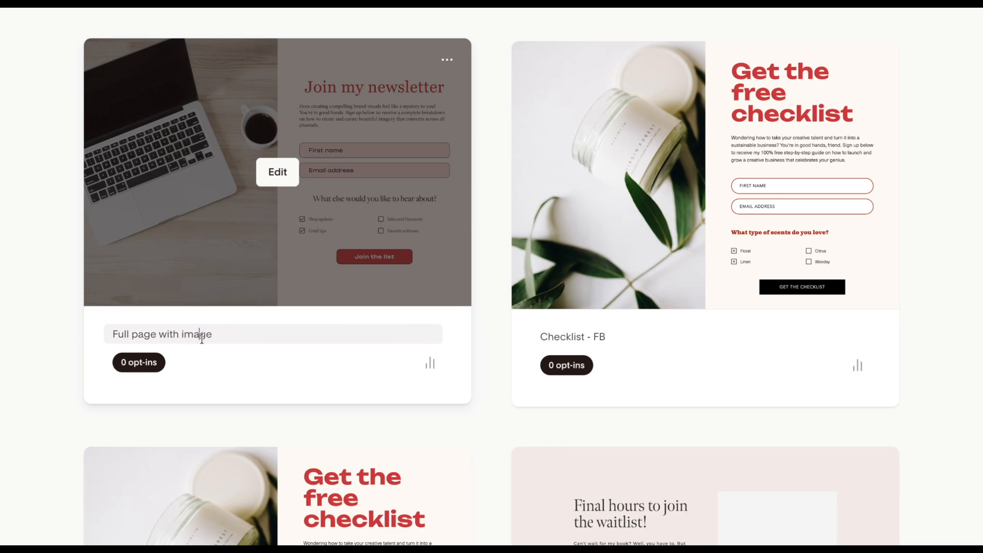
{"action": "triple_click", "coordinate": [202, 338]}
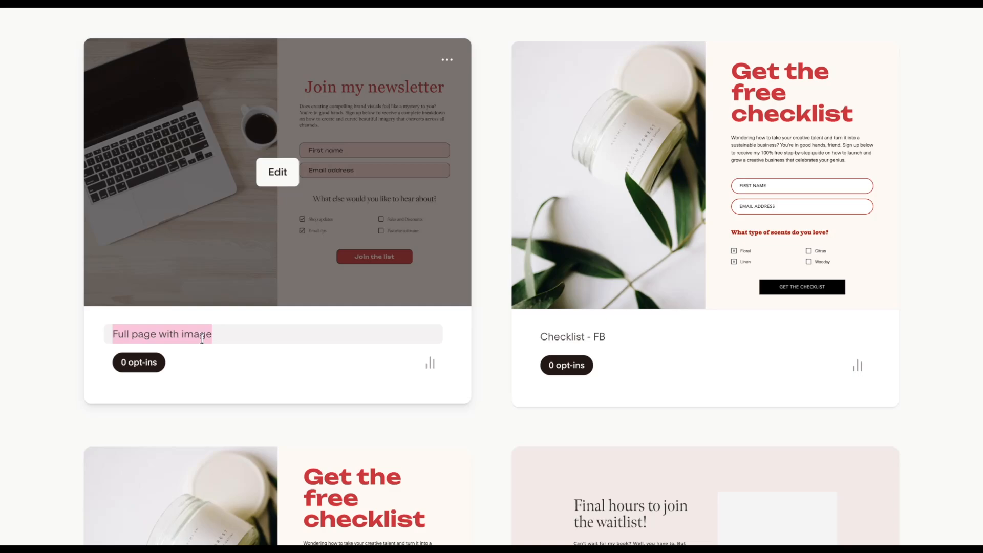
{"action": "type", "text": "Newsletter Opt-in - Full Page"}
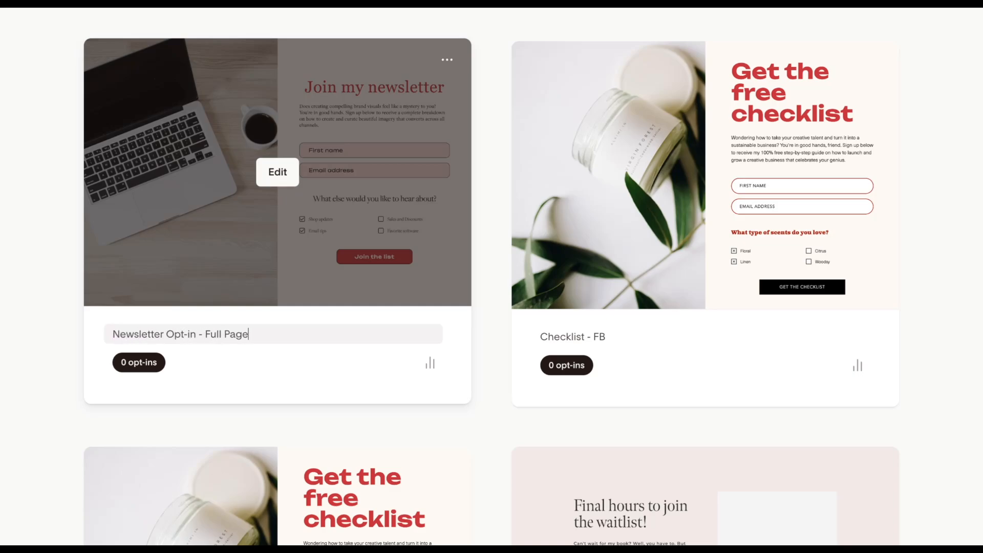
{"action": "left_click", "coordinate": [241, 383]}
Reopen the newsletter form for editing and examine its sharing options, including the form link and QR code
{"action": "left_click", "coordinate": [314, 177]}
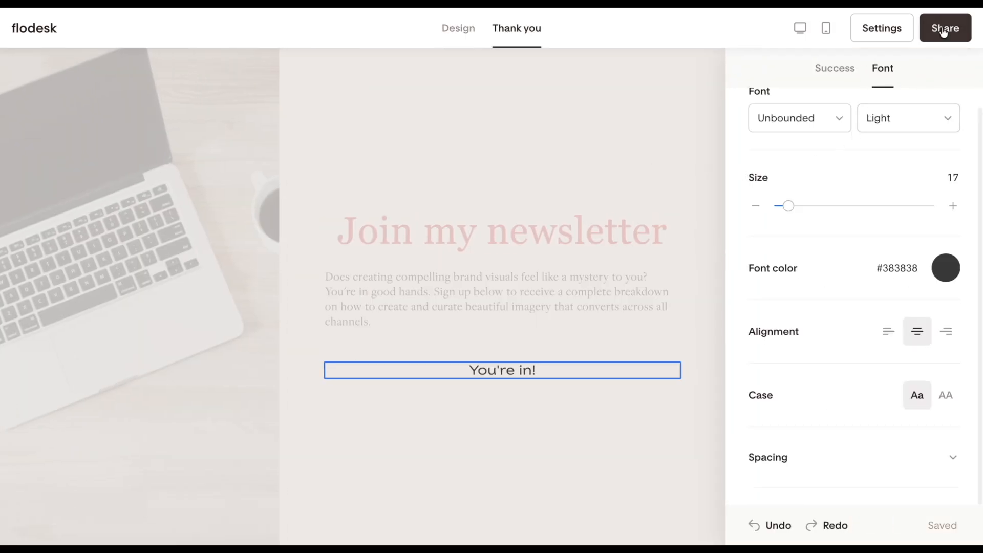
{"action": "left_click", "coordinate": [944, 30]}
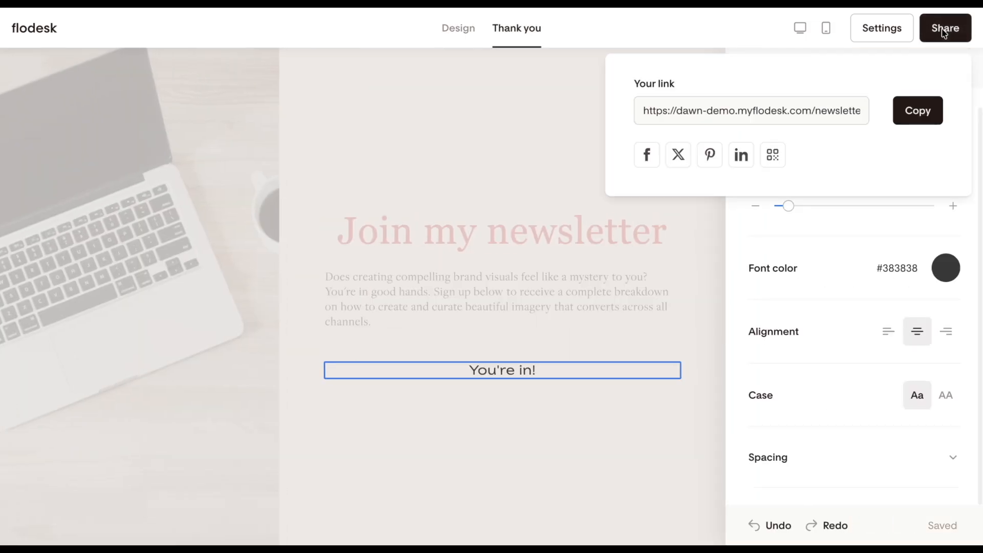
{"action": "left_click", "coordinate": [760, 112]}
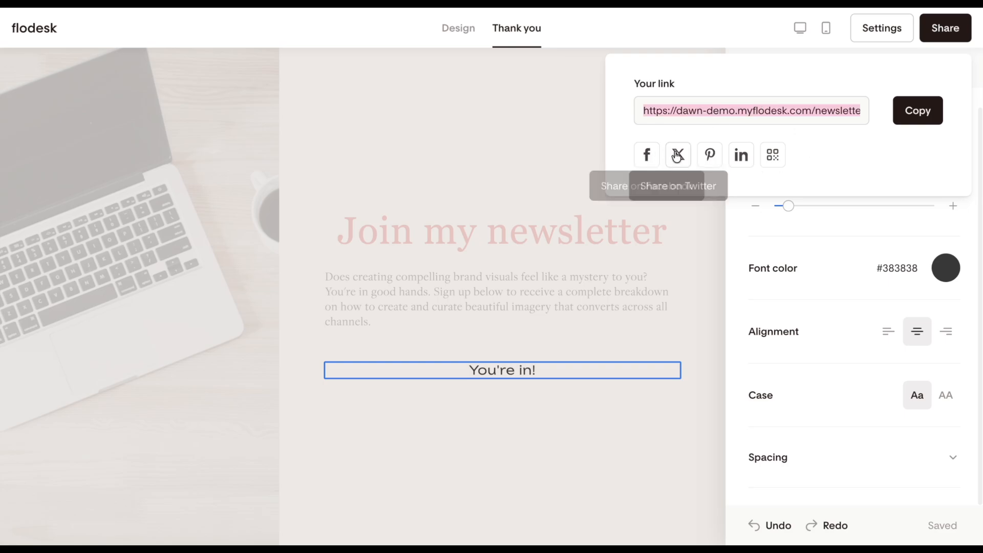
{"action": "left_click", "coordinate": [771, 161]}
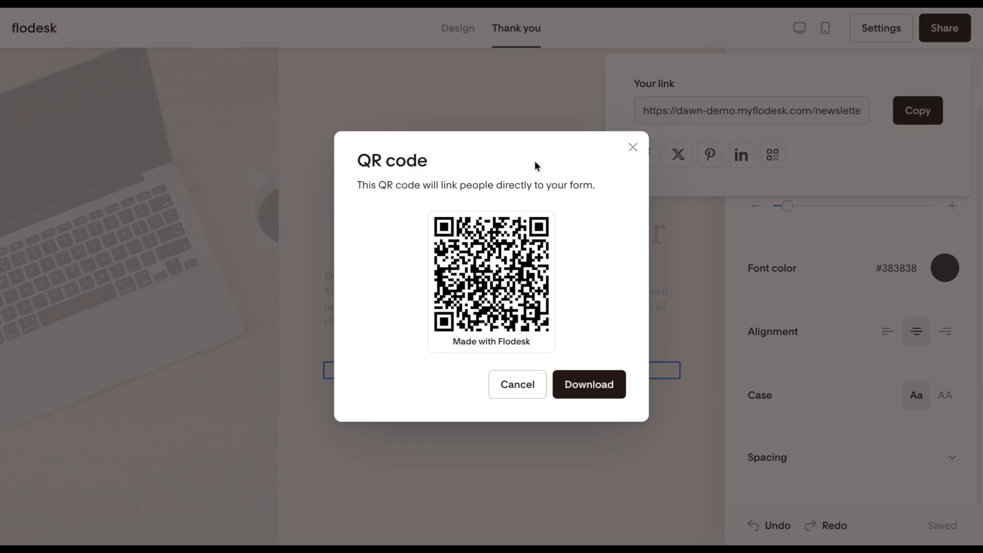
{"action": "left_click", "coordinate": [634, 148]}
{"action": "left_click", "coordinate": [690, 250]}
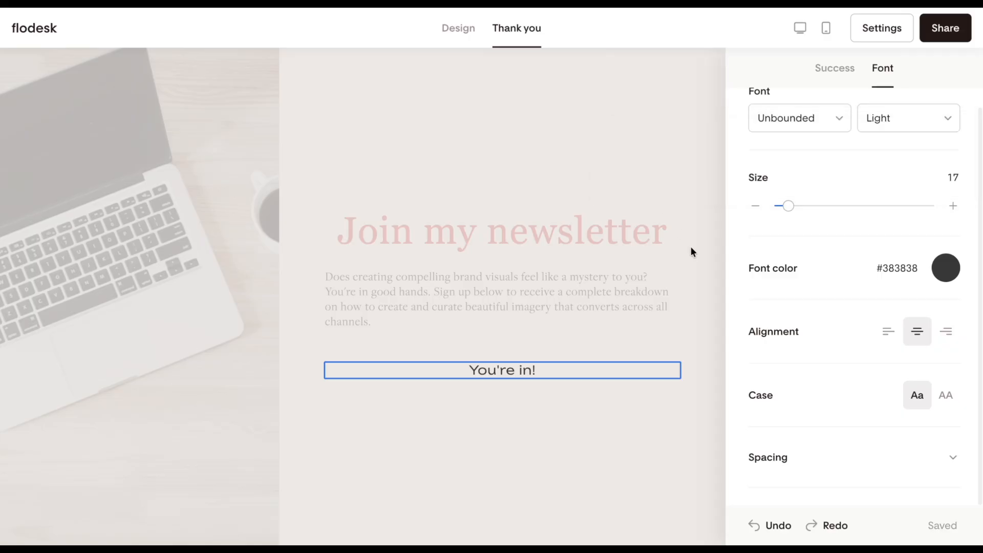